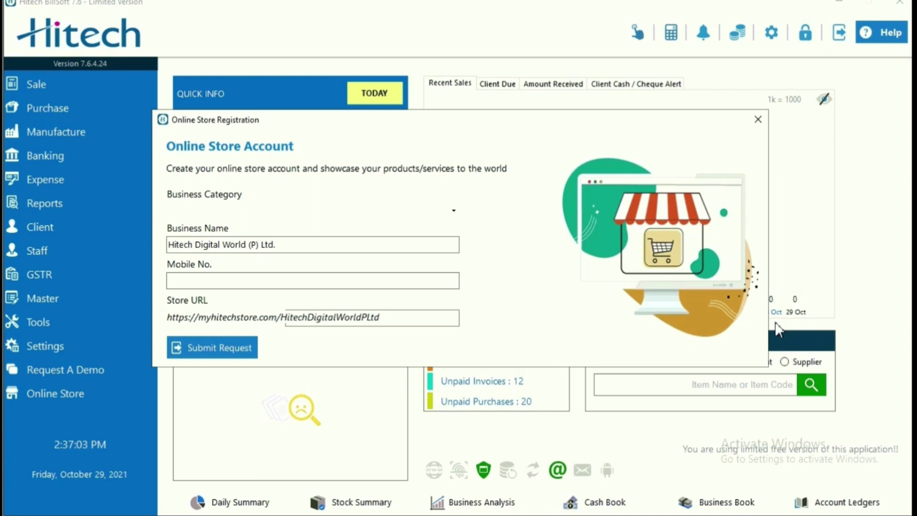
- Request an online store account under the Hotel category with the business mobile number, and dismiss the account-exists alert
click(454, 210)
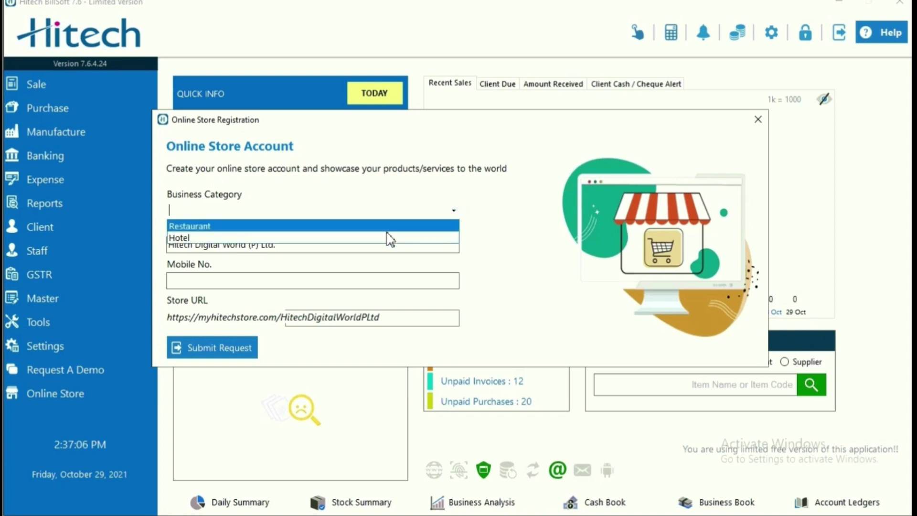
click(389, 237)
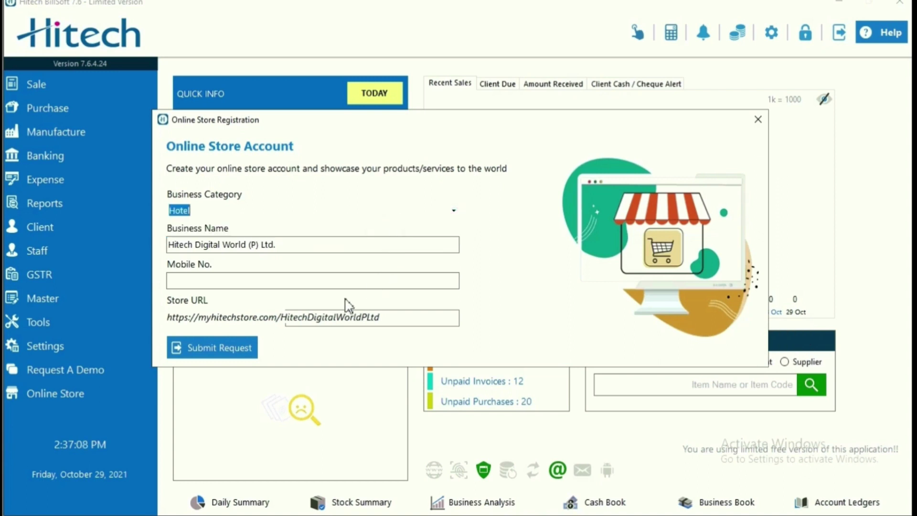
click(305, 282)
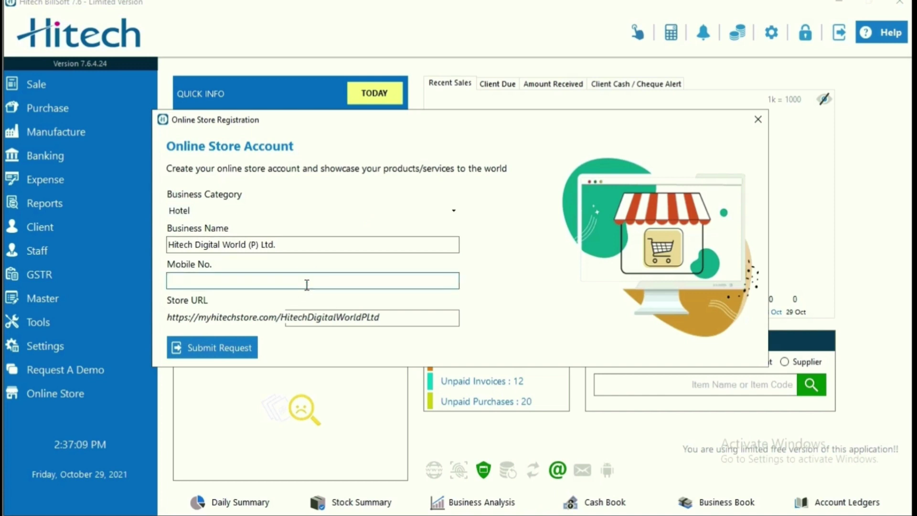
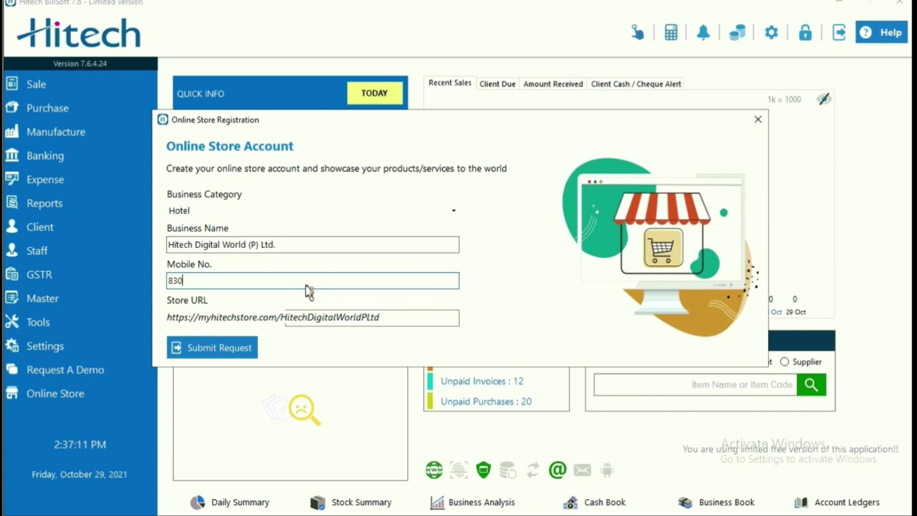
click(233, 354)
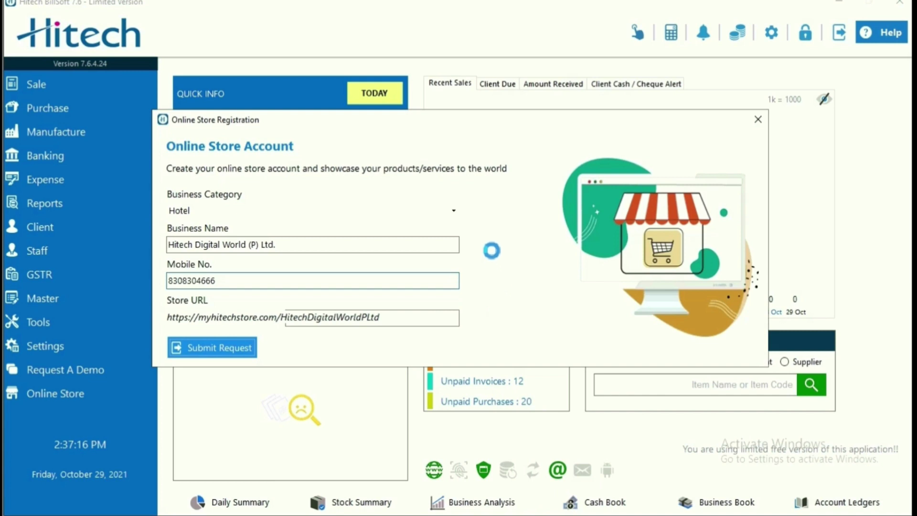
click(552, 295)
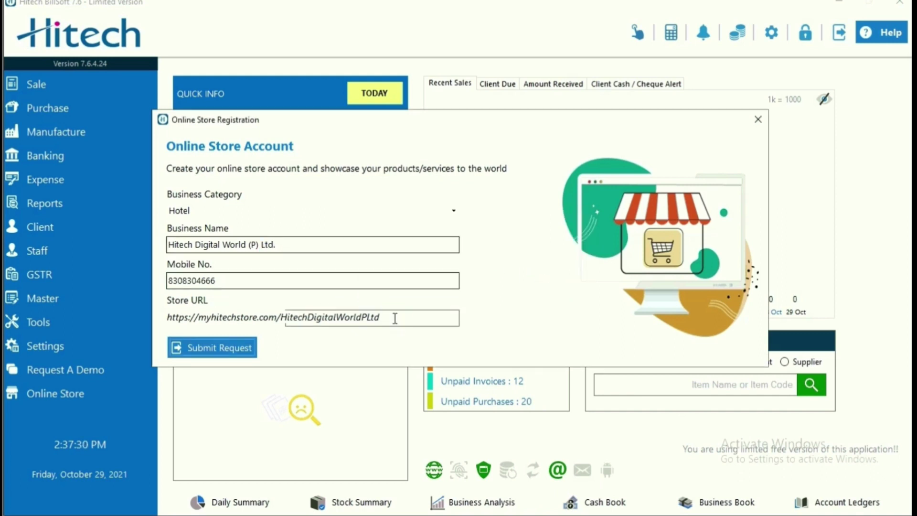
click(336, 317)
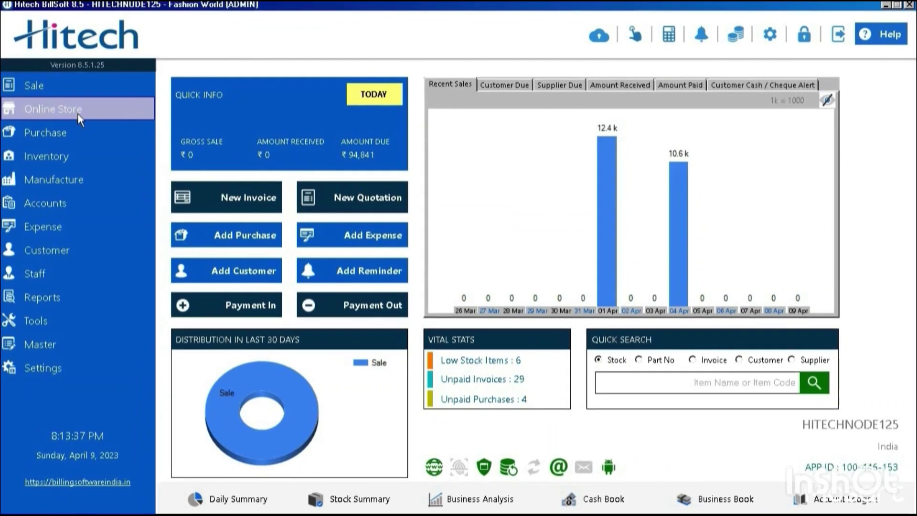
- Open the Online Store Control Center and browse Store Items, Discount Coupons, then Store Settings
click(64, 91)
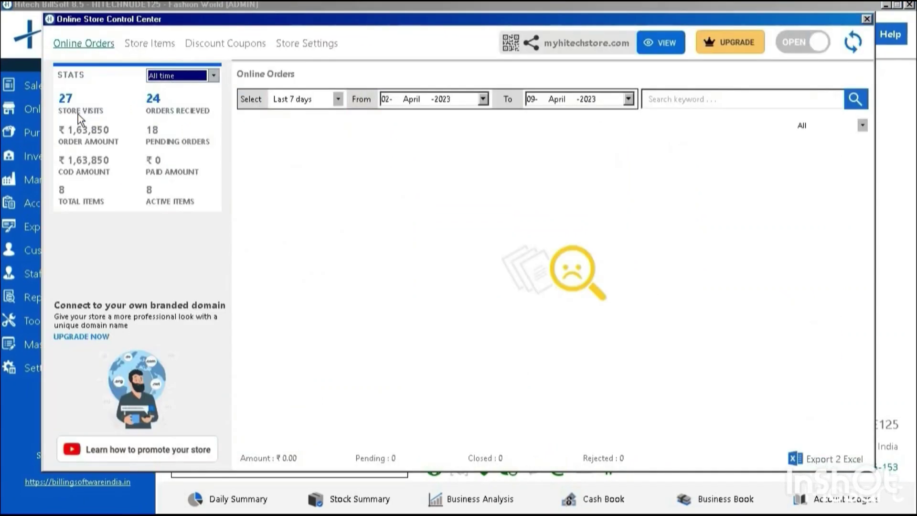
click(139, 48)
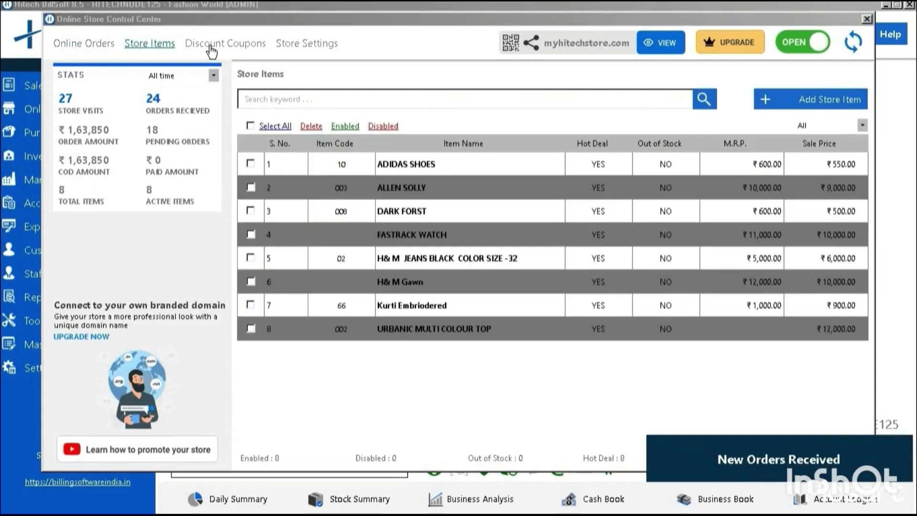
click(211, 47)
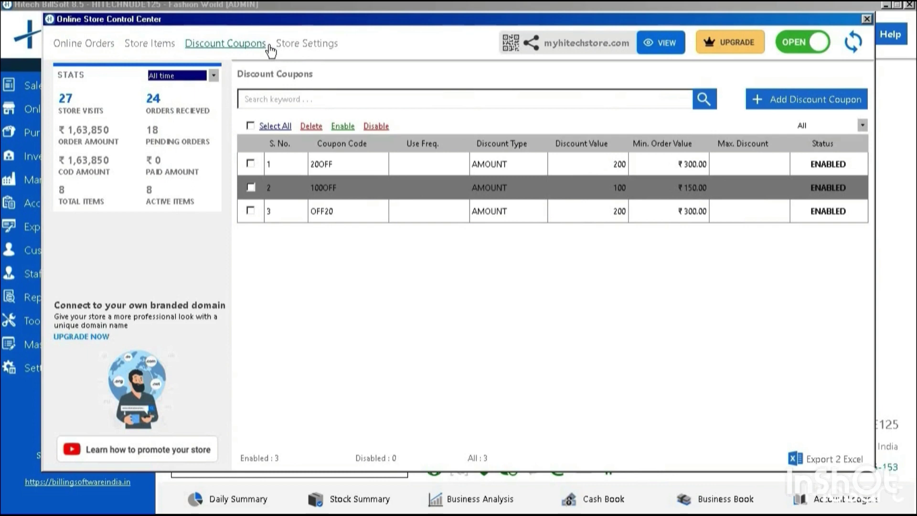
click(302, 48)
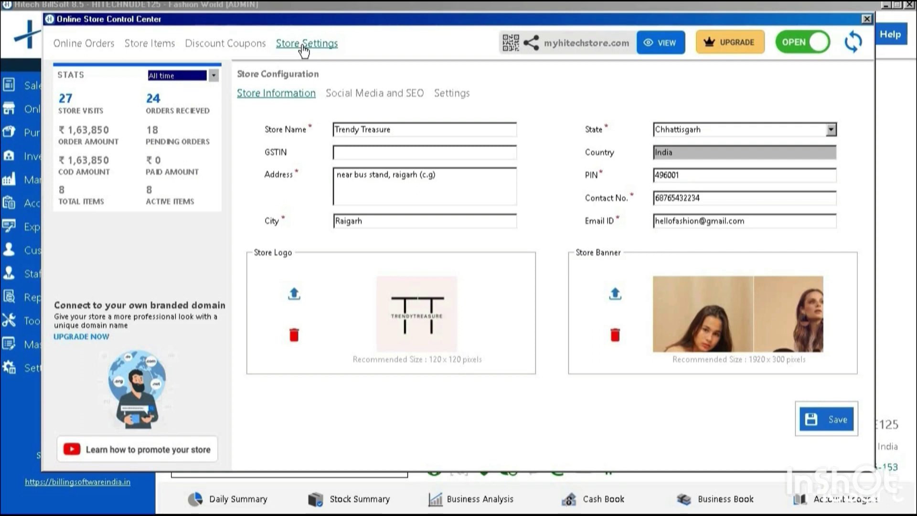
- Review the Trendy Treasure store name, GSTIN, address, city, state and country fields
click(411, 133)
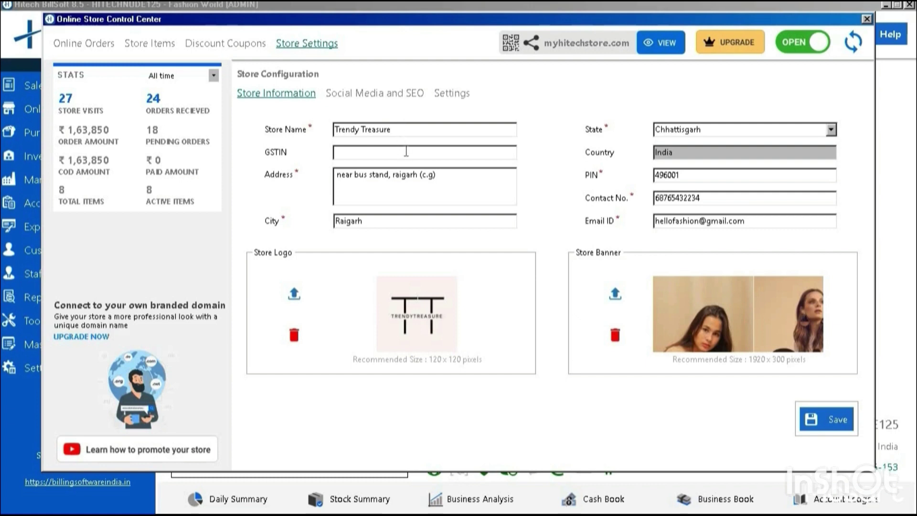
click(407, 151)
click(386, 191)
click(381, 221)
click(726, 128)
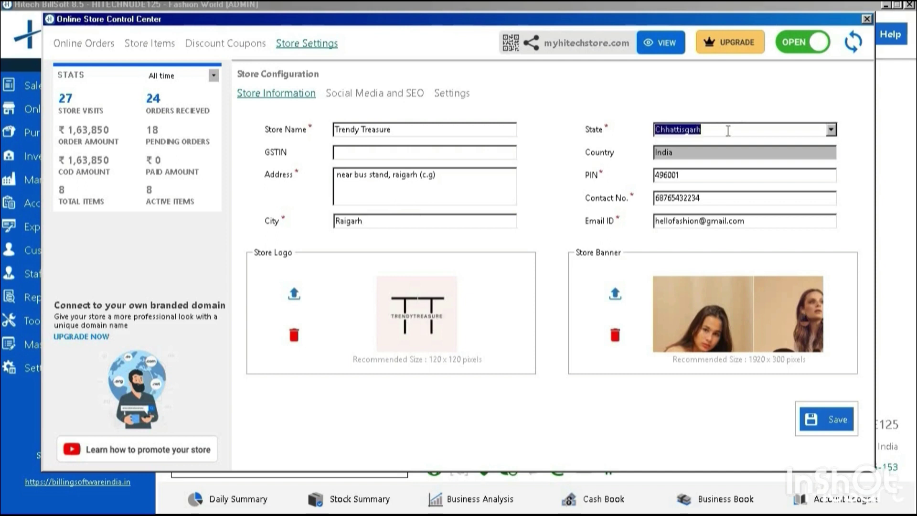
click(707, 152)
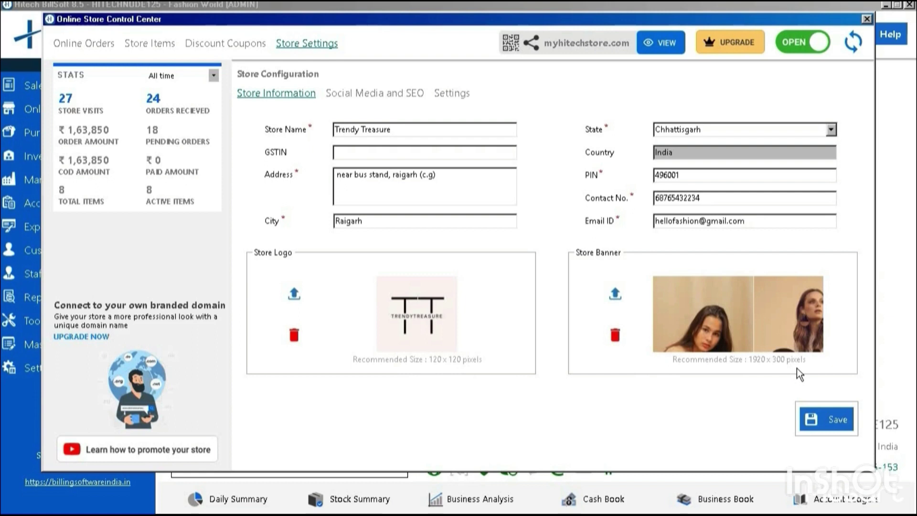
- Save the store information, confirming the update, and go to Social Media and SEO
click(811, 418)
click(479, 289)
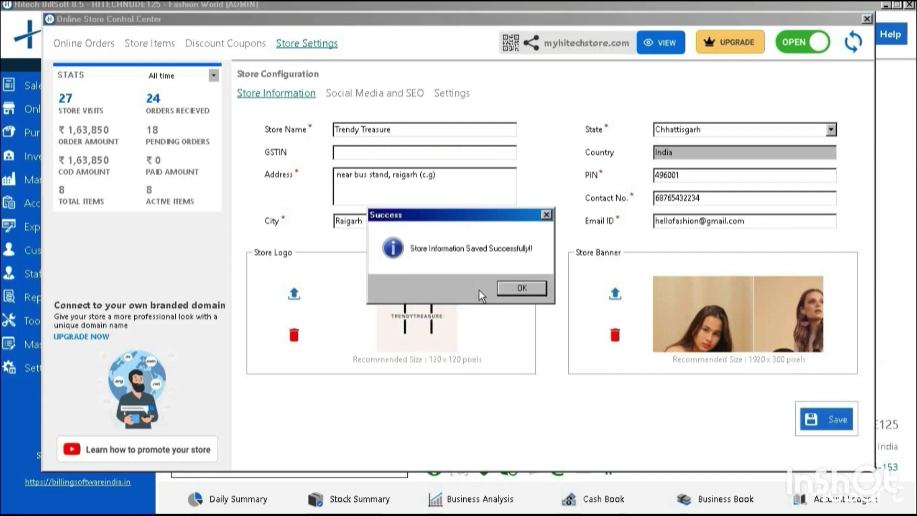
click(512, 288)
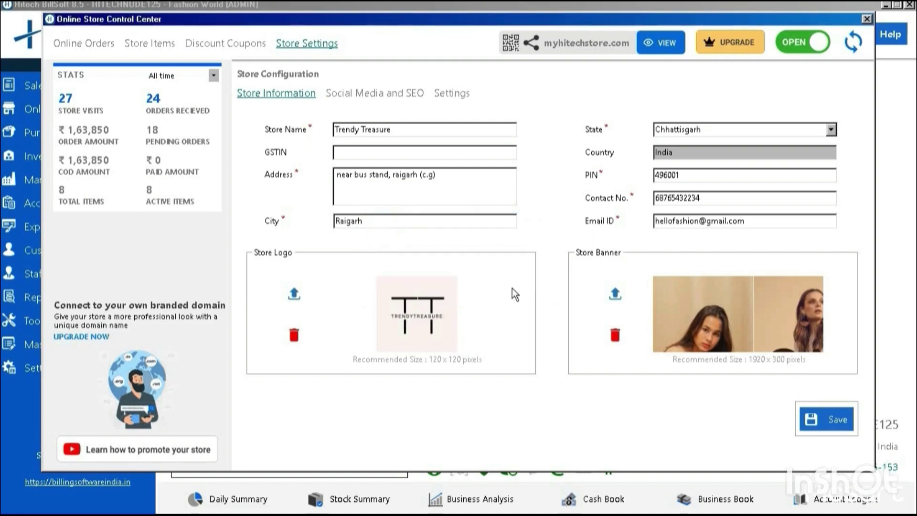
click(398, 95)
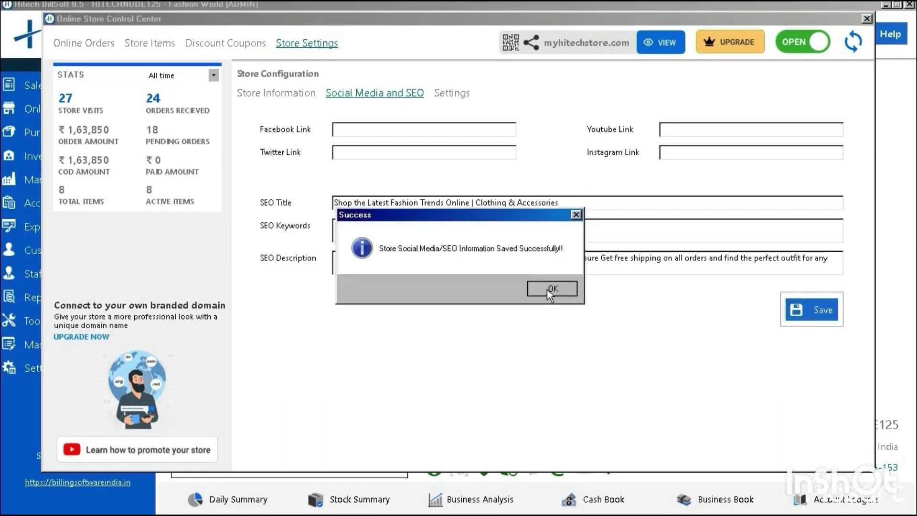
- Acknowledge the saved SEO settings and go to the delivery and order Settings page
click(546, 290)
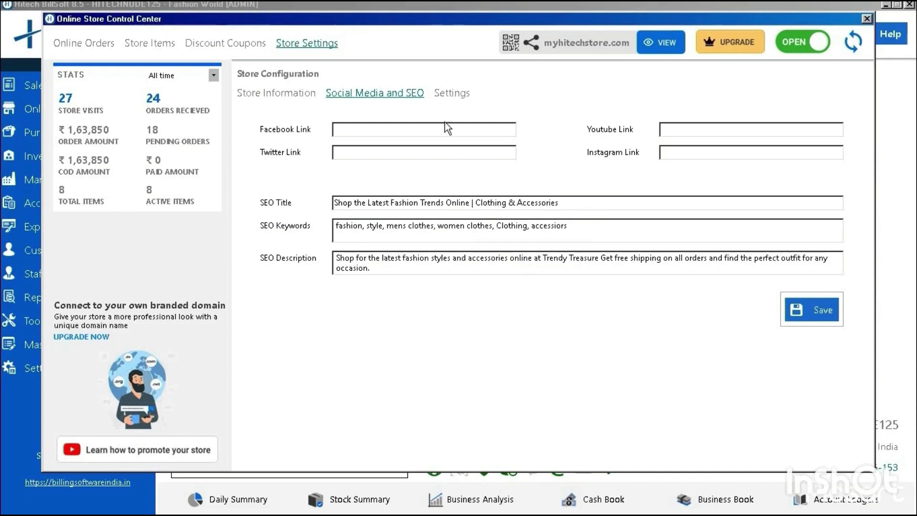
click(452, 97)
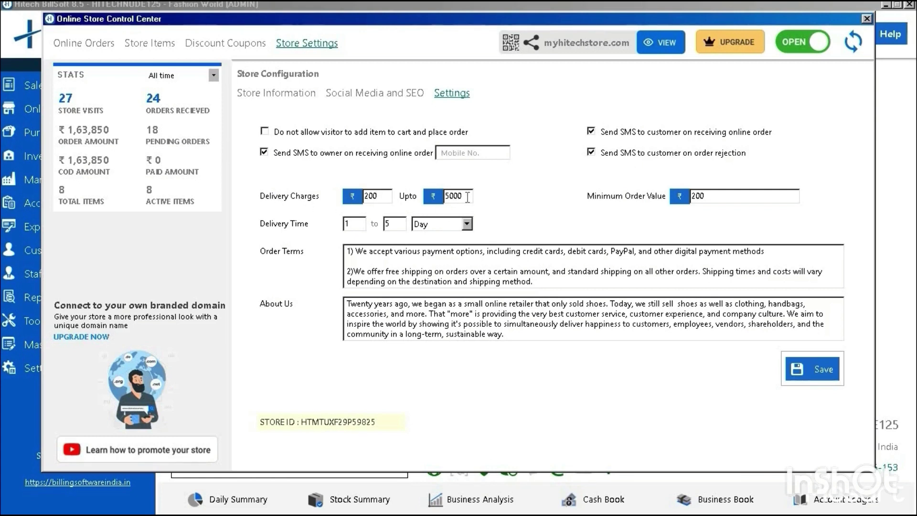
- Review the 200 minimum order value and delivery time, keeping the unit as Day
click(744, 199)
click(354, 229)
click(437, 225)
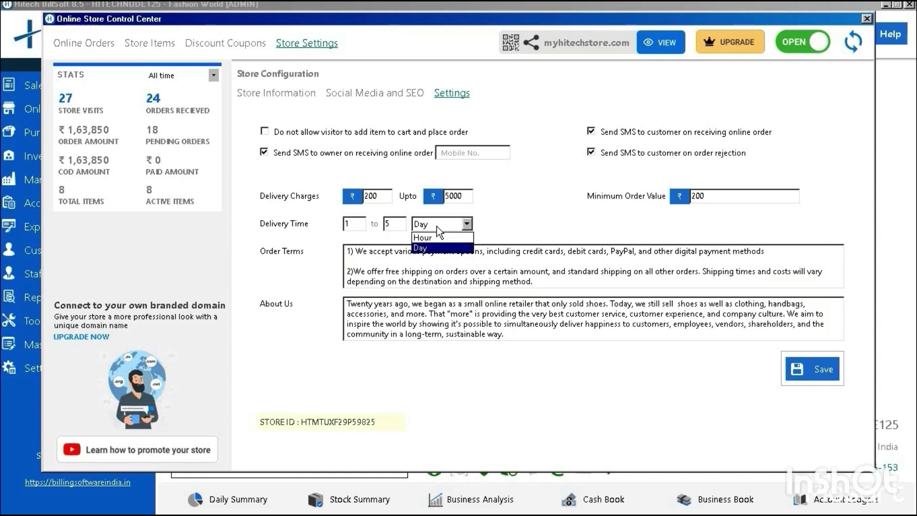
click(354, 224)
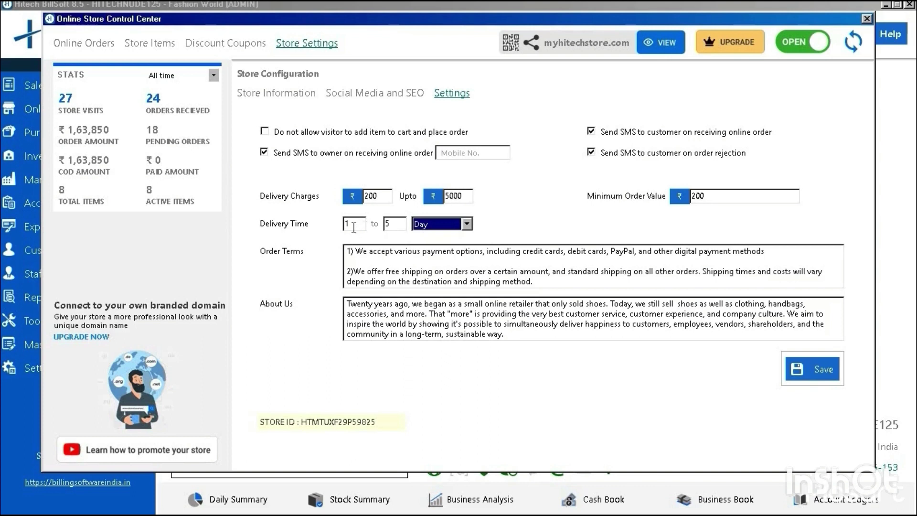
click(452, 225)
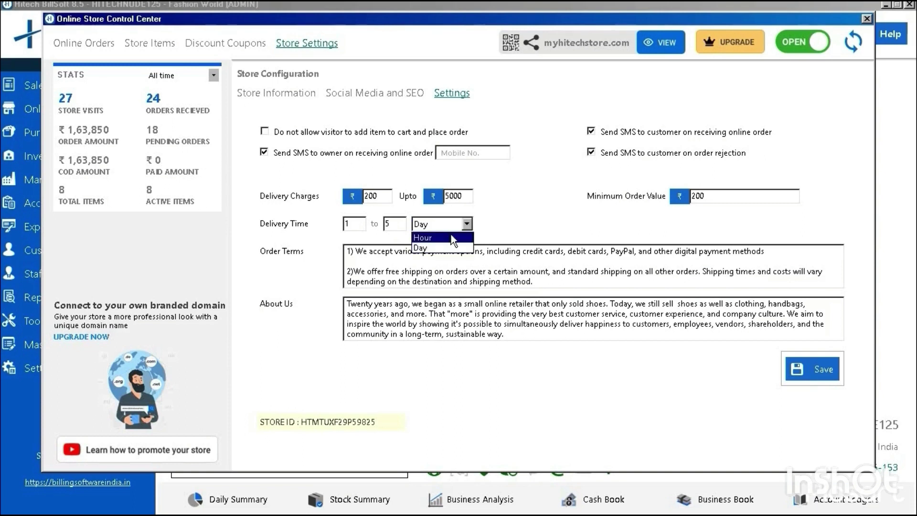
click(451, 236)
click(452, 225)
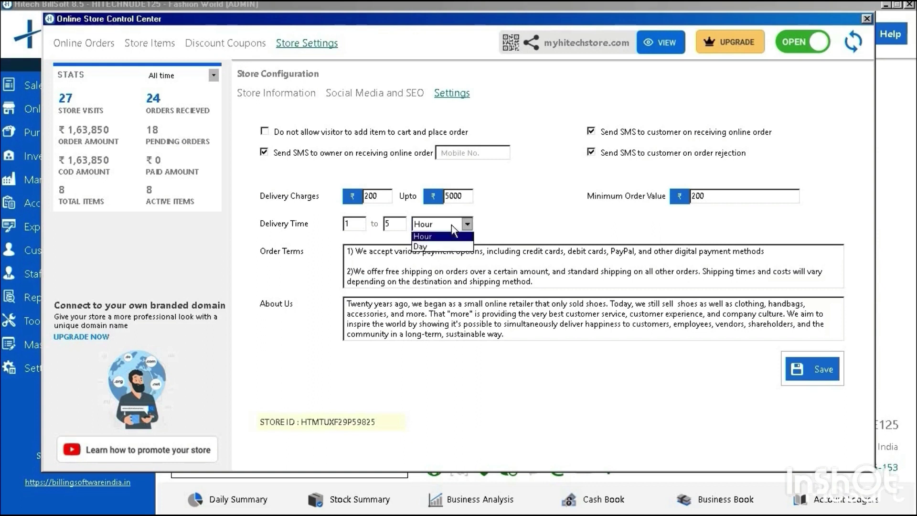
click(442, 248)
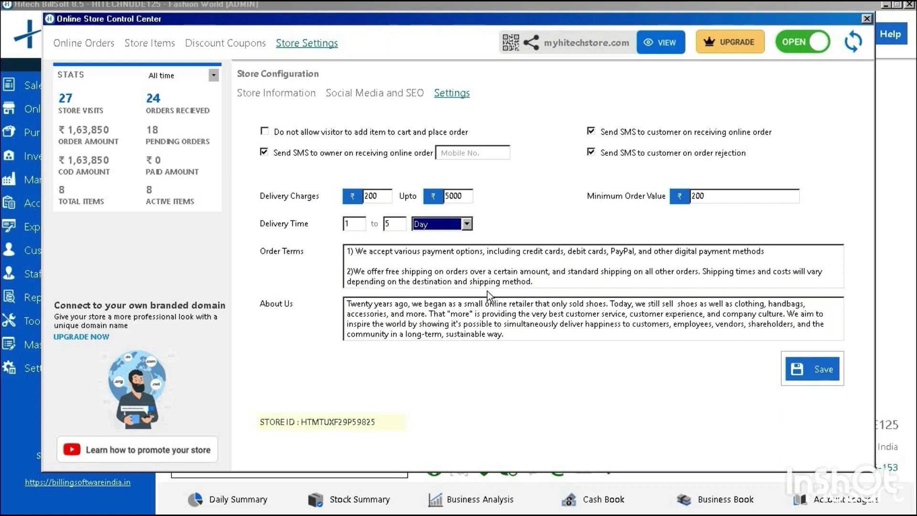
- Add 'We hope that in the future people won't even realiz…' to About Us and save the store settings
click(406, 315)
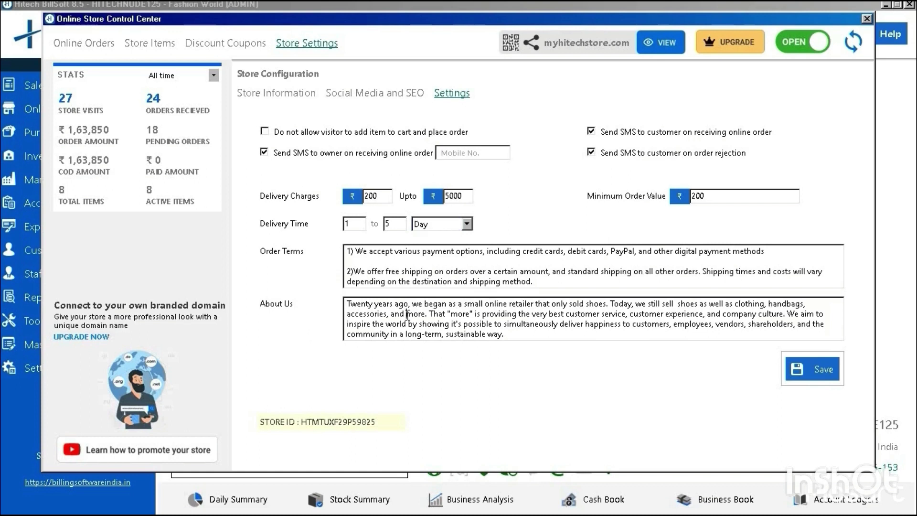
text(We hope that in the future people won't even realiz)
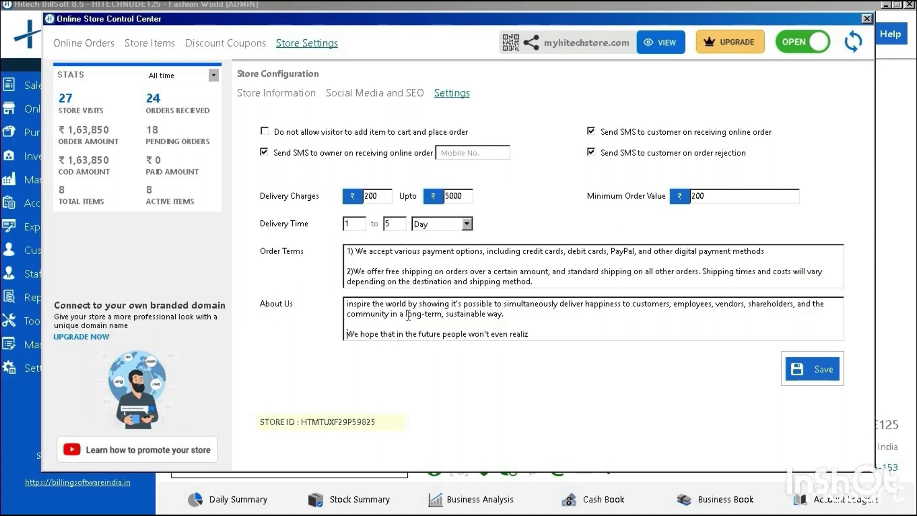
click(436, 324)
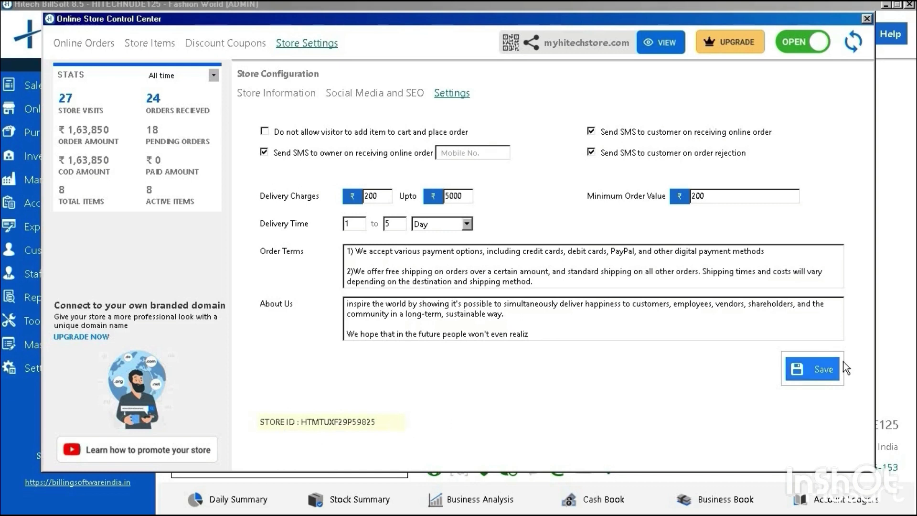
click(814, 375)
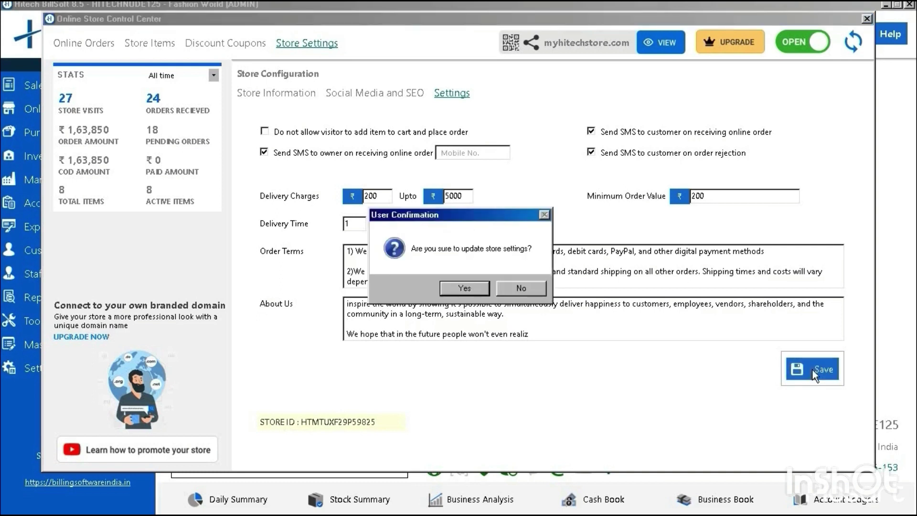
click(472, 296)
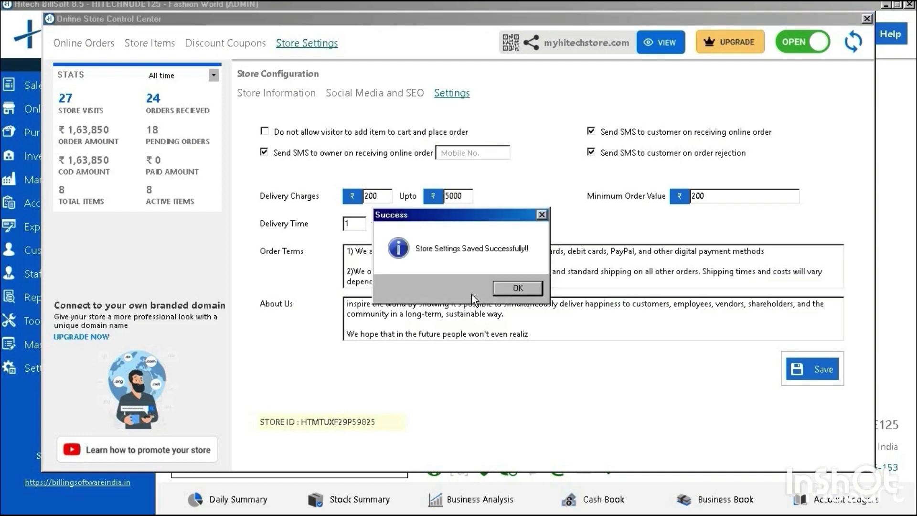
- Dismiss the settings-saved message, revisit Store Settings, then return to the Store Items list
click(504, 293)
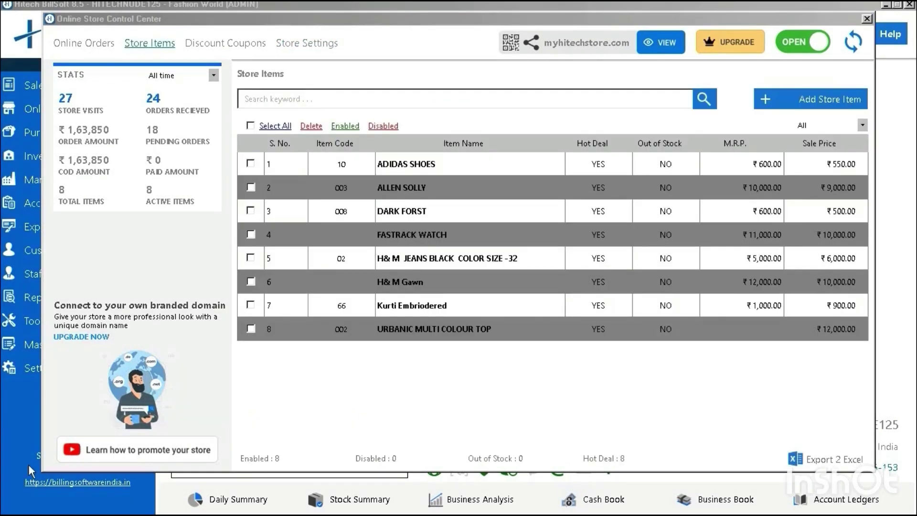
click(308, 47)
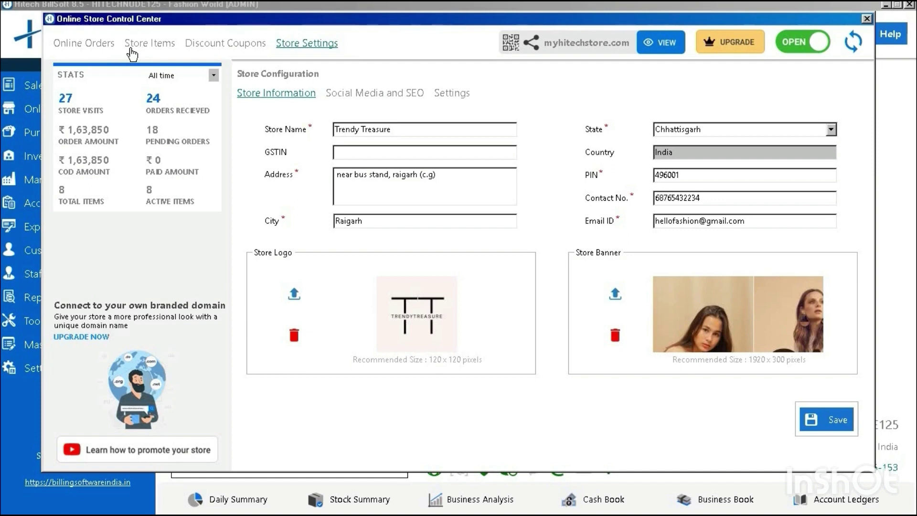
click(132, 54)
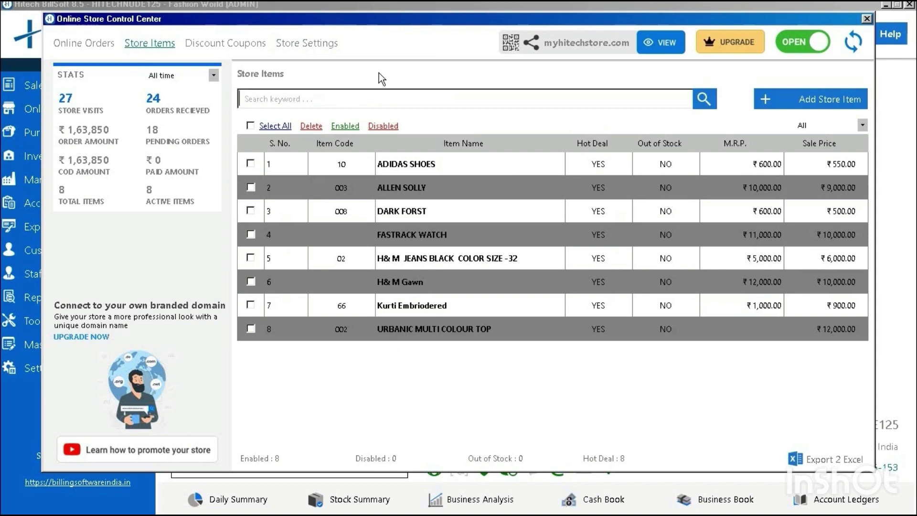
- Start a new store item by searching the Clothing group and picking Kurti Embriodered
click(822, 100)
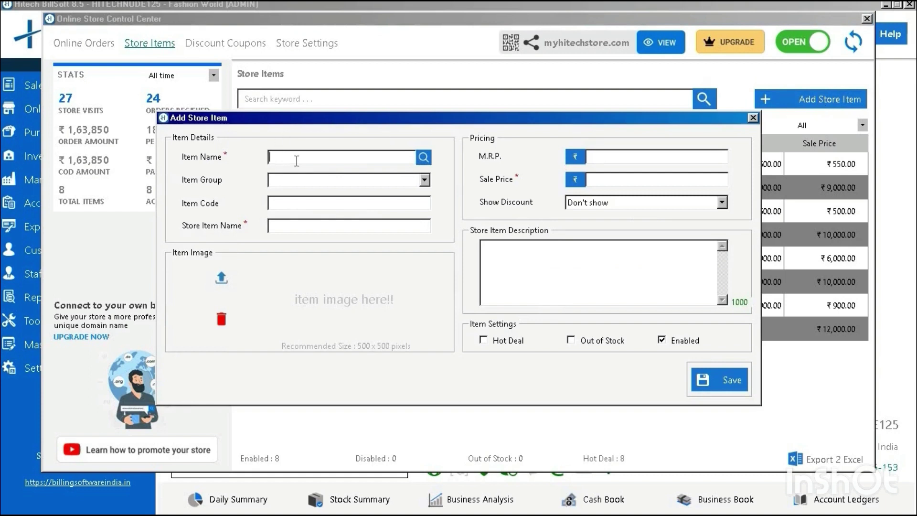
click(422, 157)
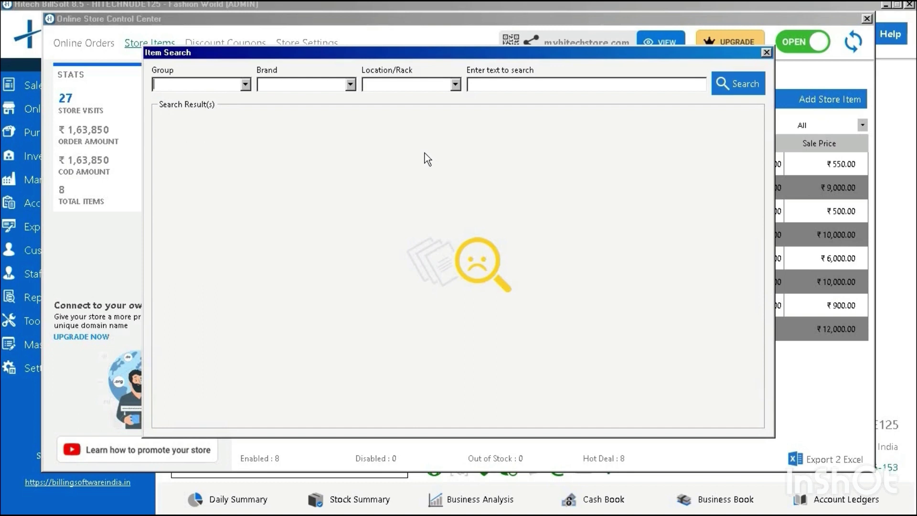
click(245, 84)
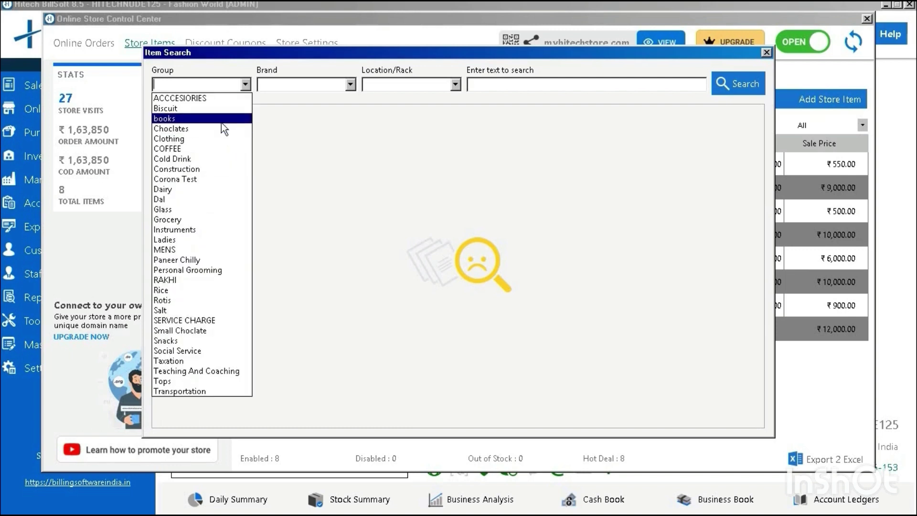
click(226, 139)
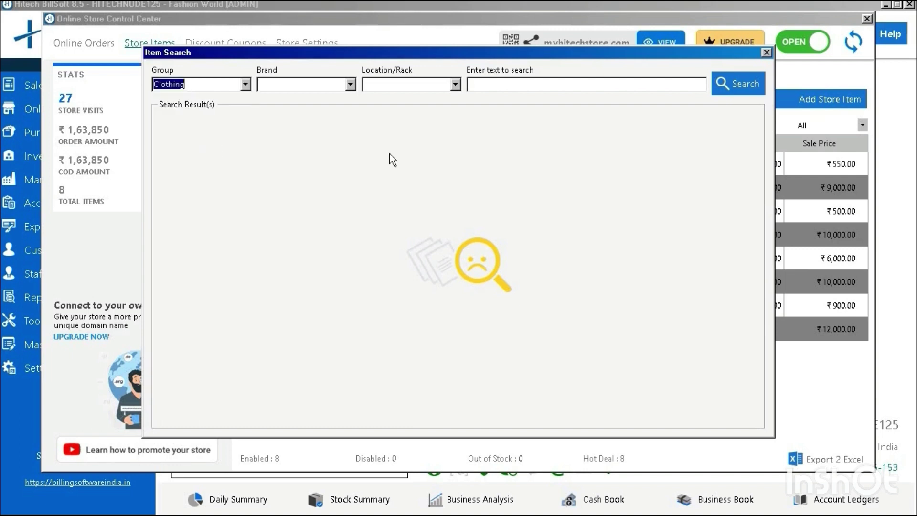
click(736, 89)
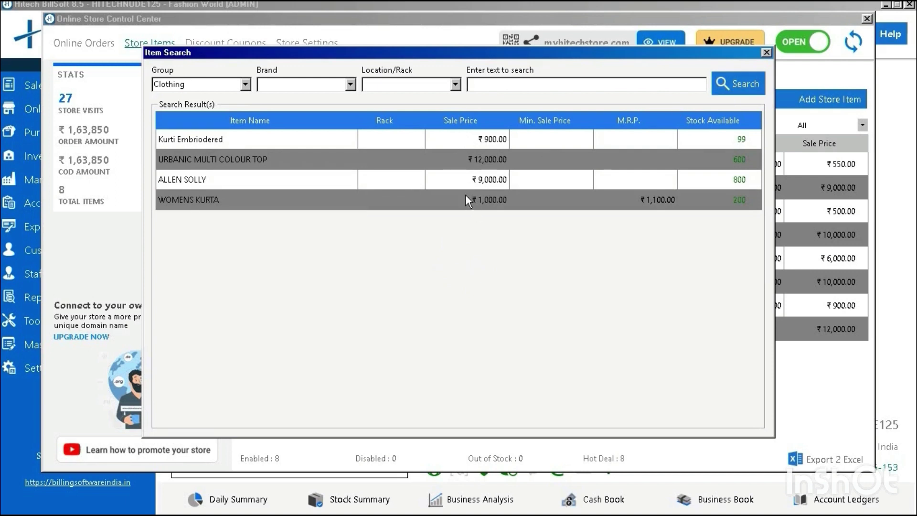
double_click(438, 138)
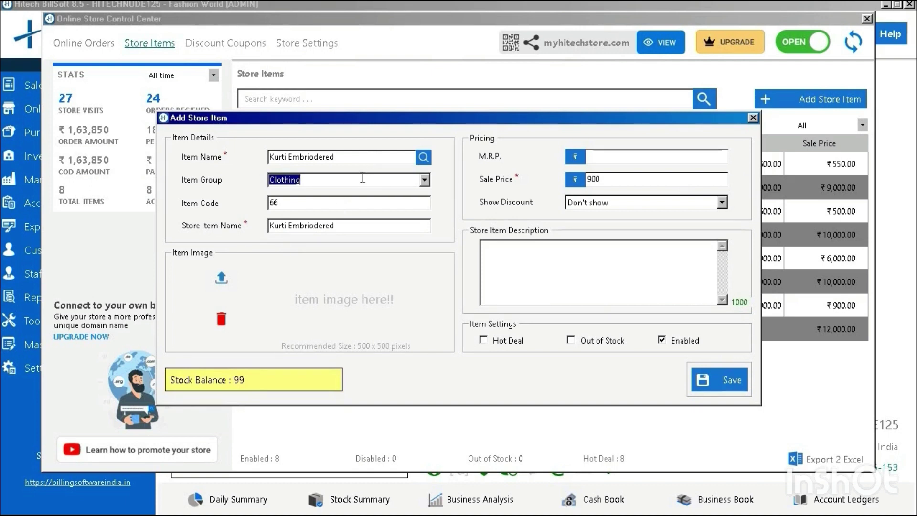
- Set the item's M.R.P. to 1000 and its Show Discount option to 'Show in amount'
click(363, 231)
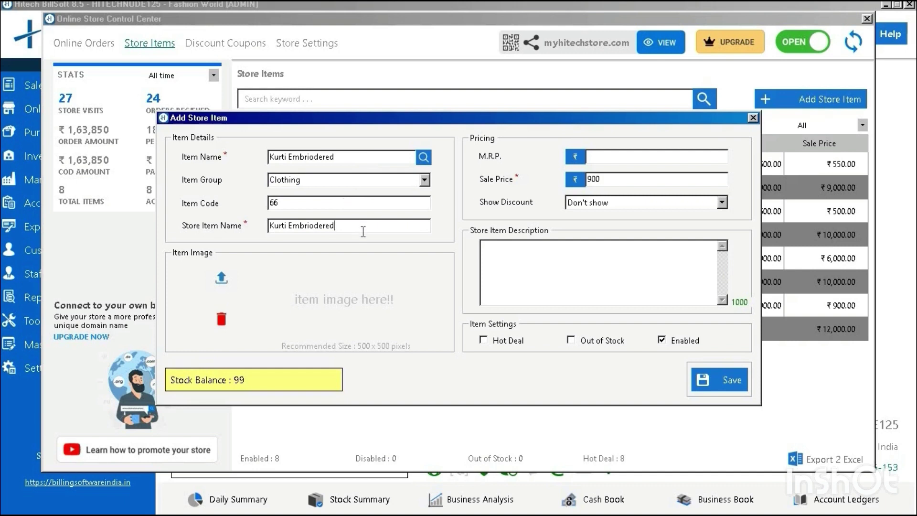
drag(690, 119, 722, 116)
click(665, 157)
text(1)
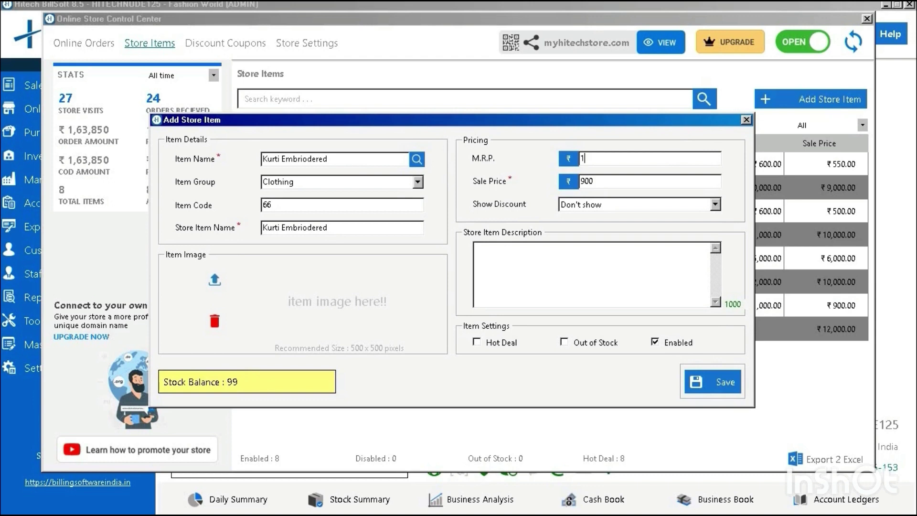
text(000)
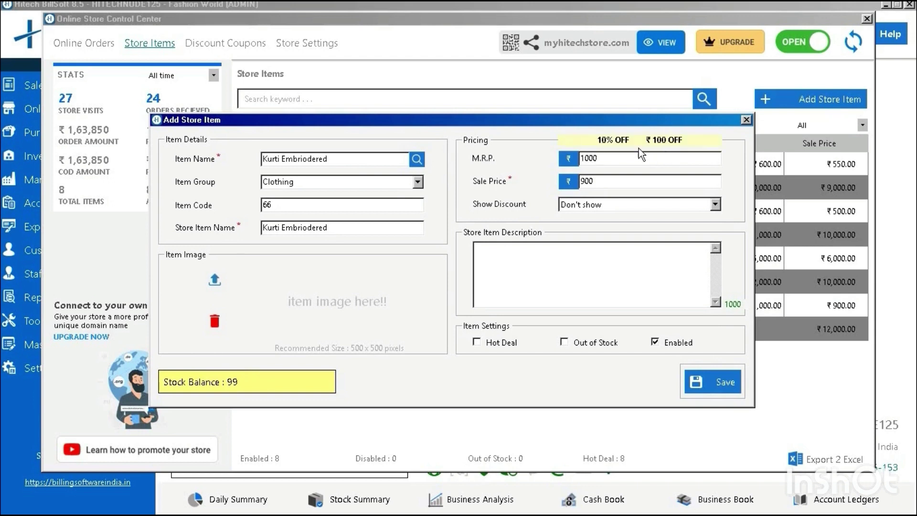
click(623, 180)
click(611, 205)
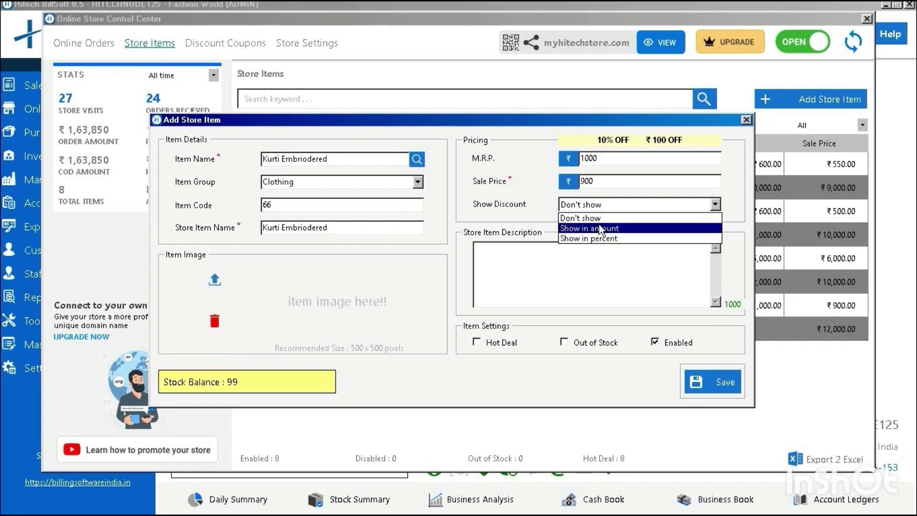
click(599, 228)
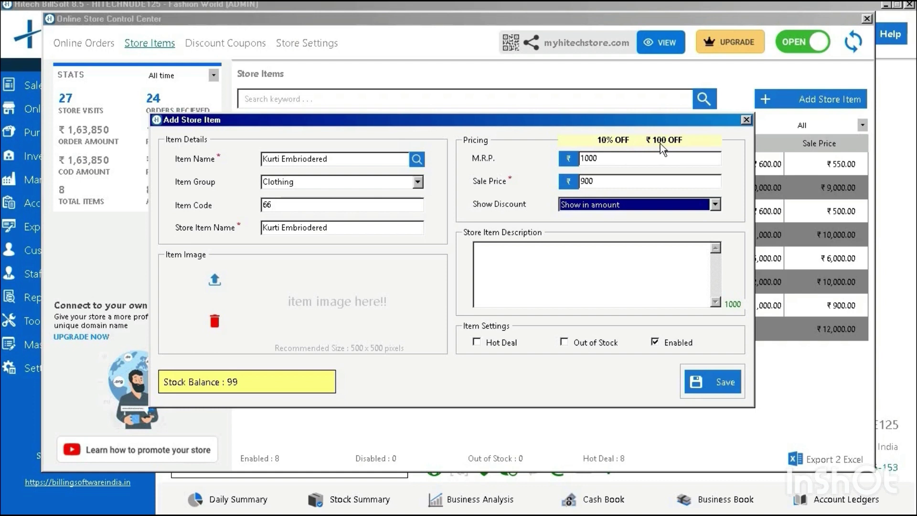
- Mark Kurti Embriodered as a Hot Deal and save it, confirming the addition
click(511, 255)
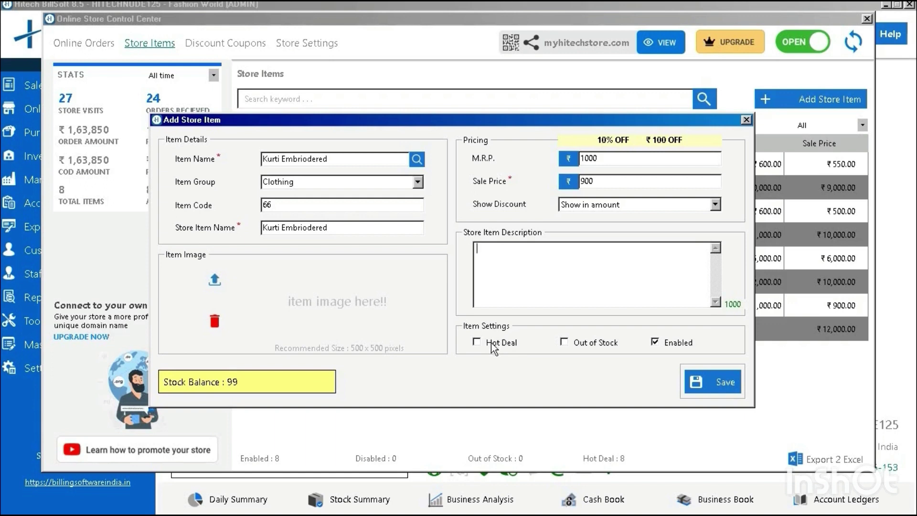
click(491, 342)
click(711, 385)
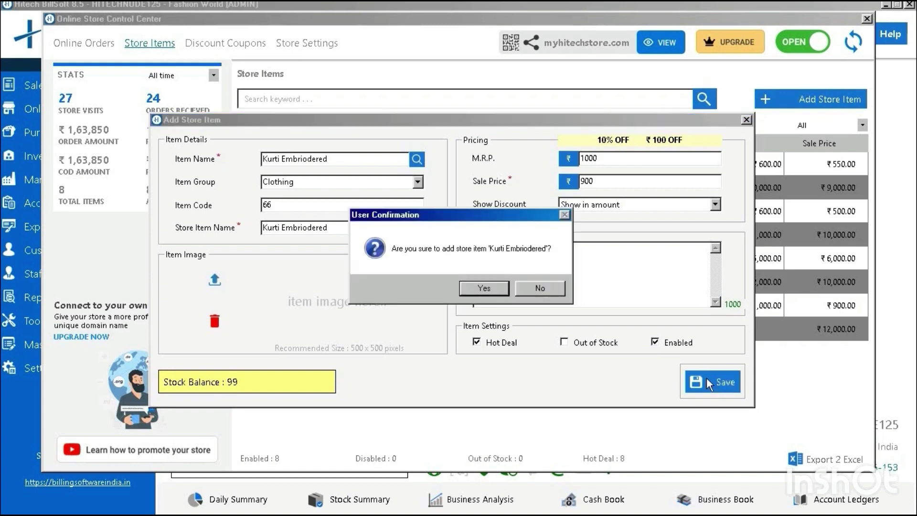
click(481, 287)
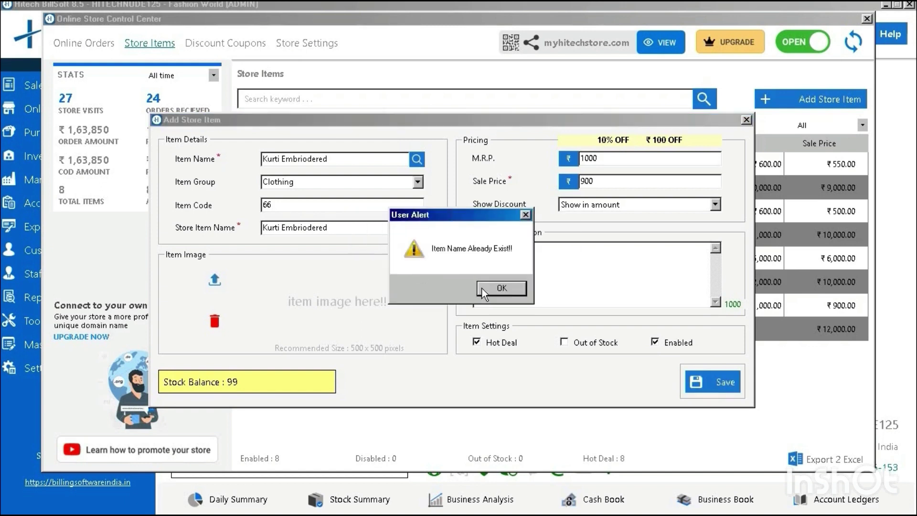
- Dismiss the 'Item Name Already Exist' alert and close the Add Store Item form
click(492, 288)
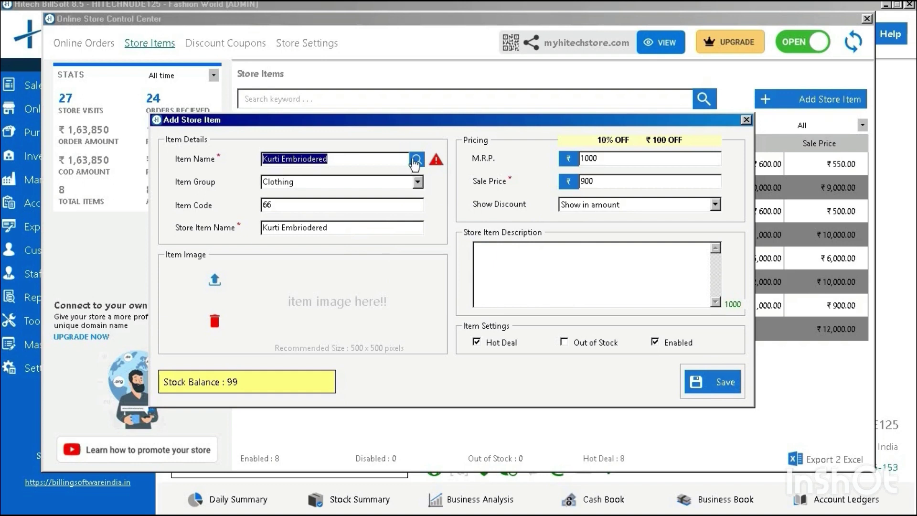
click(392, 156)
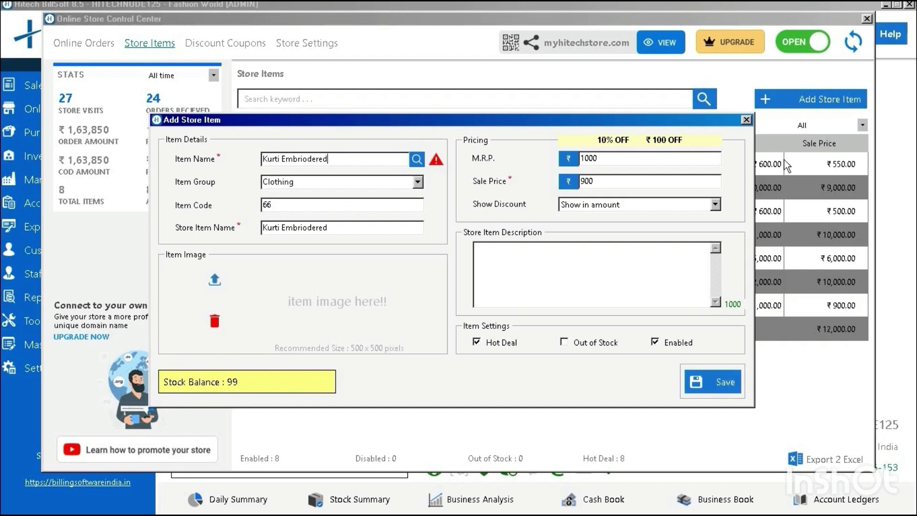
click(746, 119)
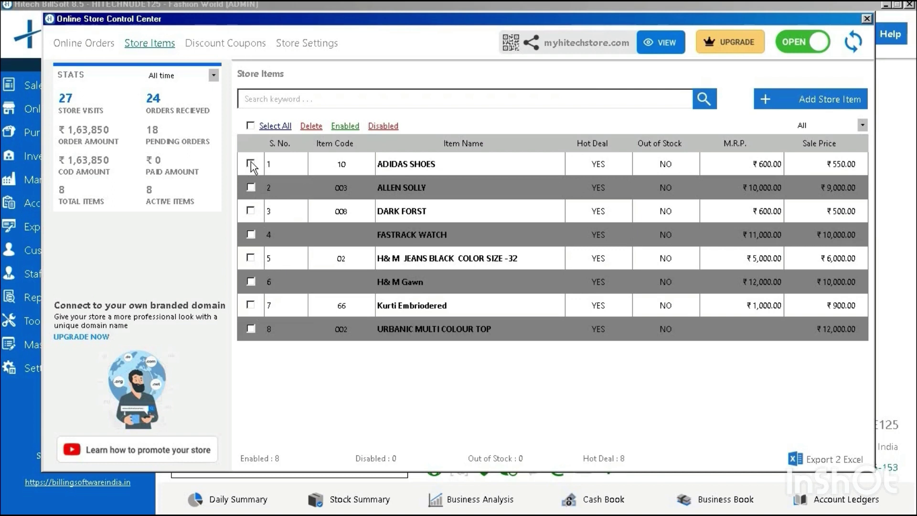
- Toggle Select All on and off, then sync the store items with the online store
click(250, 126)
click(251, 126)
click(855, 43)
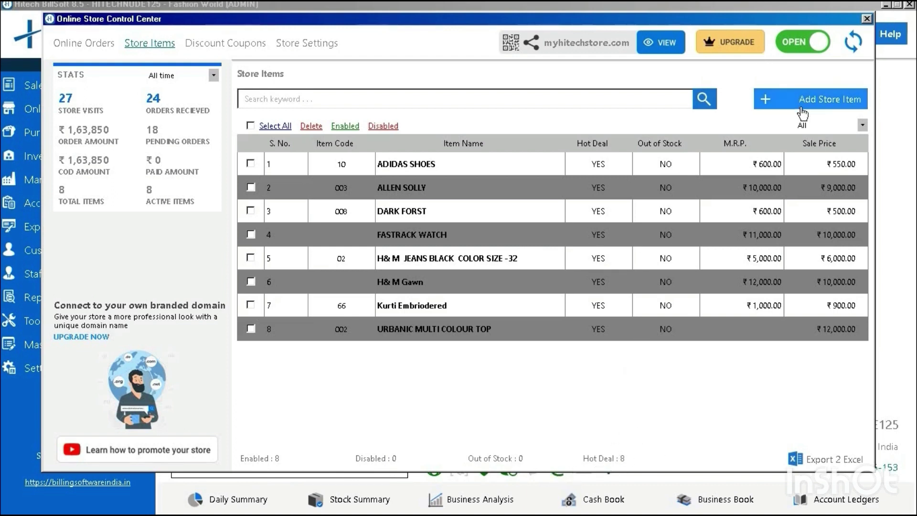
- Filter to Out of Stock, switch back to All, and export the store items list to Excel
click(861, 126)
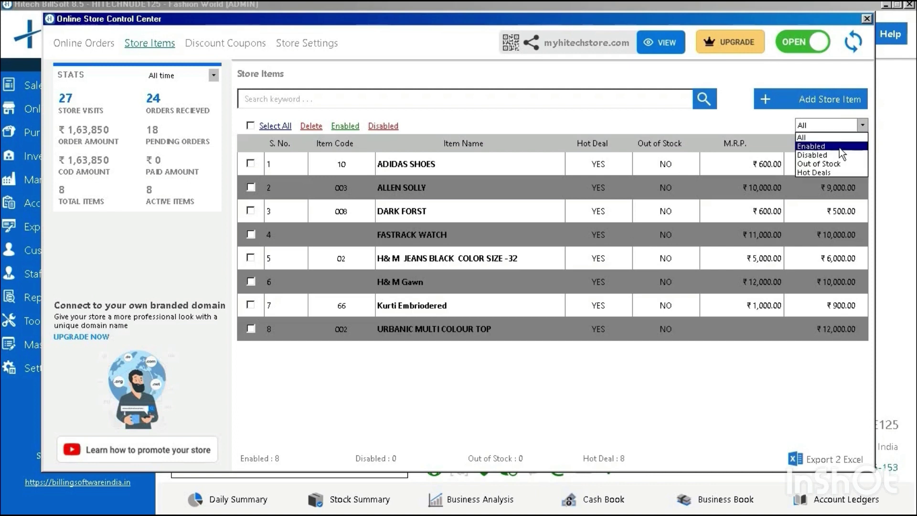
click(832, 164)
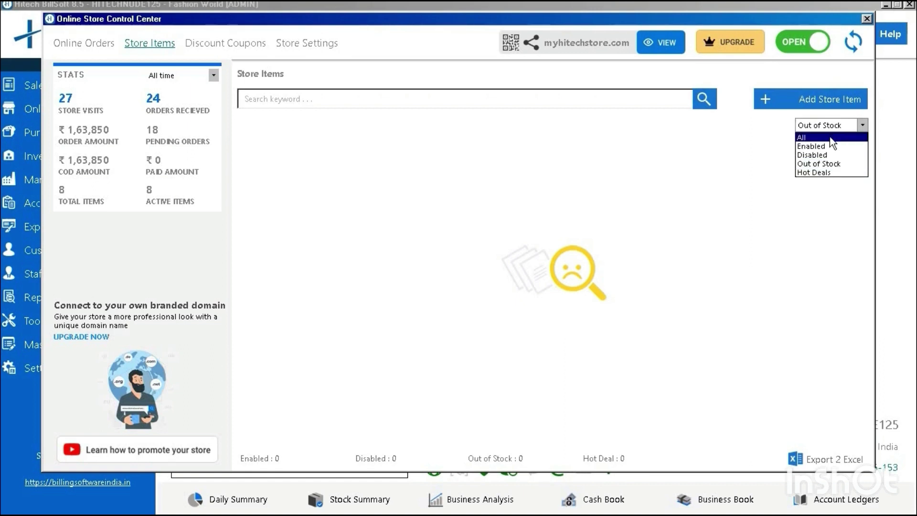
click(833, 137)
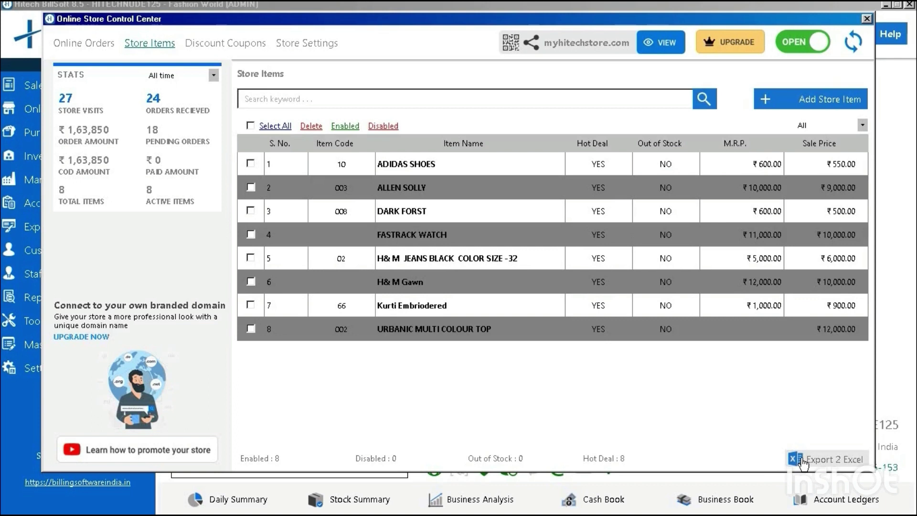
click(801, 458)
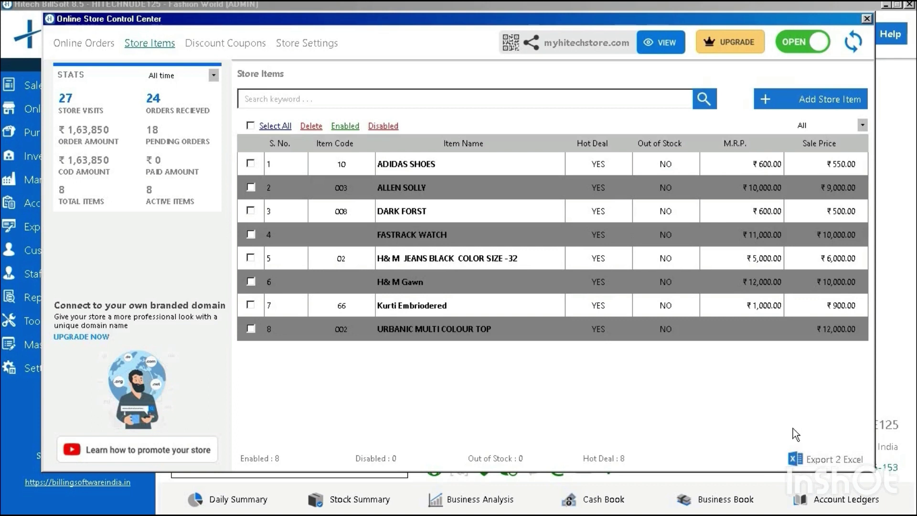
- Start a new discount coupon from the Discount Coupons list
click(222, 48)
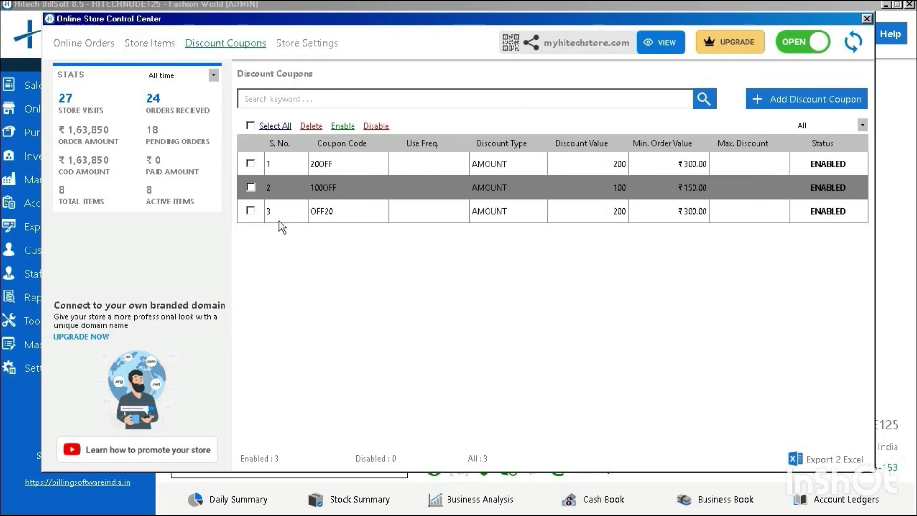
click(813, 100)
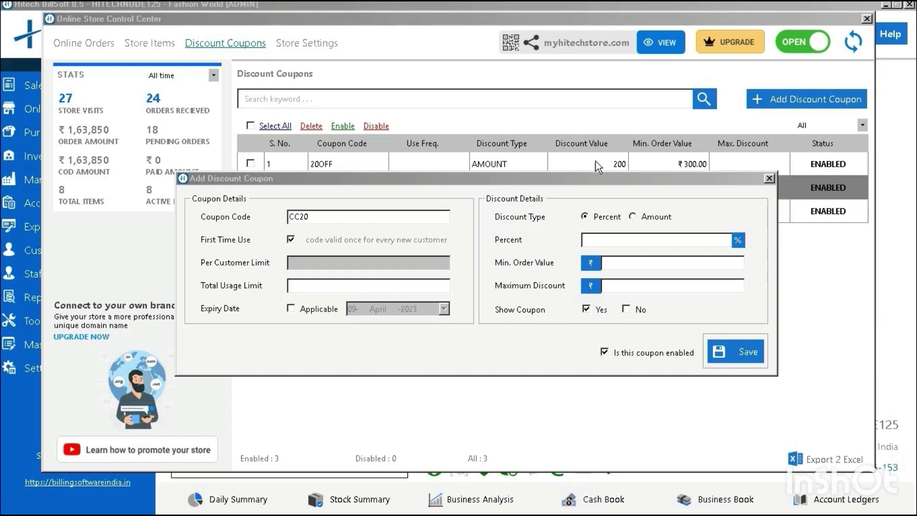
drag(627, 180, 640, 150)
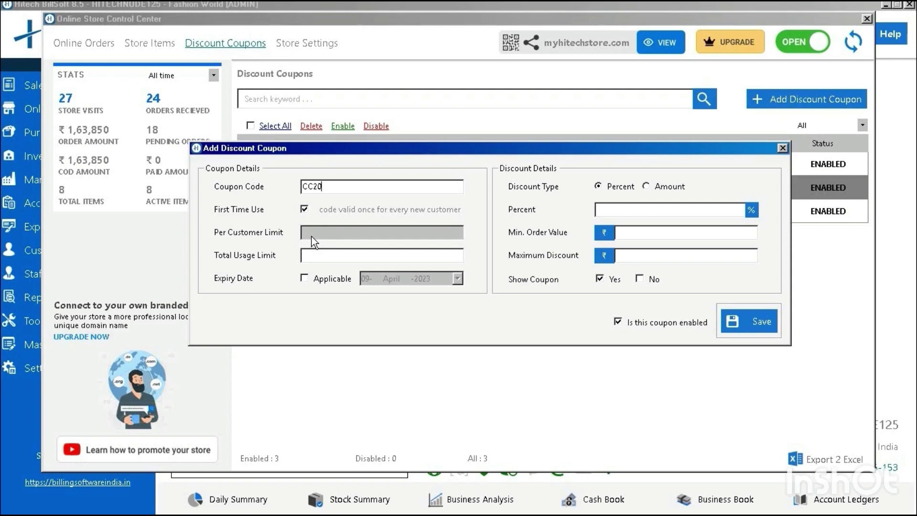
- Give the coupon a total usage limit of 10 and an expiry date of 10 April 2023
click(311, 260)
text(10)
click(311, 279)
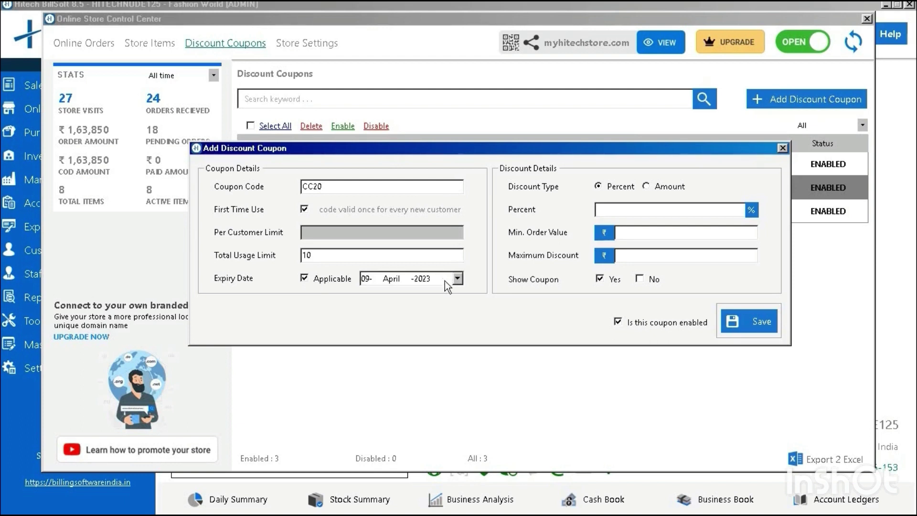
click(458, 278)
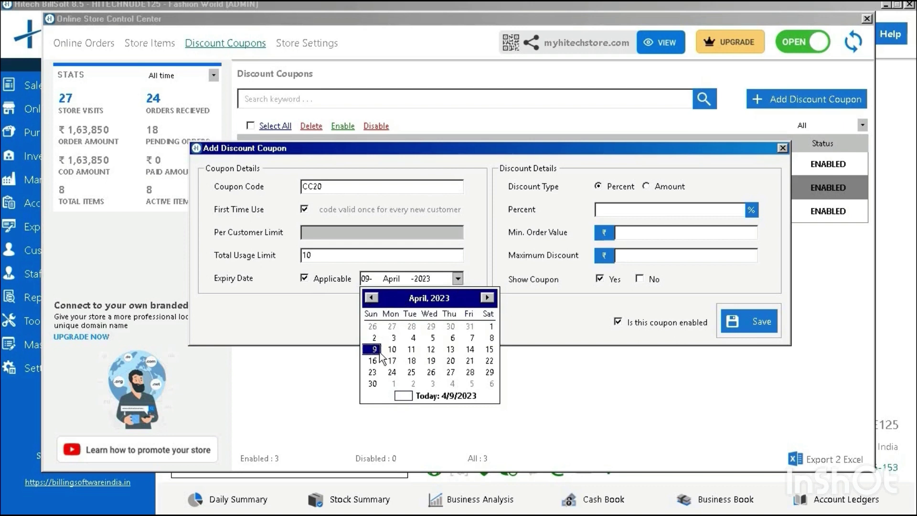
click(399, 349)
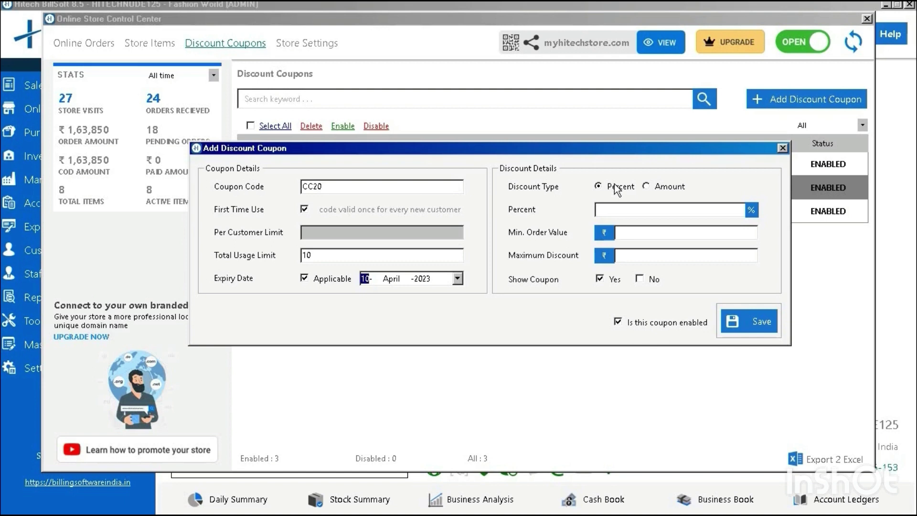
- Make CC20 a flat ₹200 amount discount with a ₹300 minimum order, keeping Show Coupon on Yes
click(675, 188)
click(640, 210)
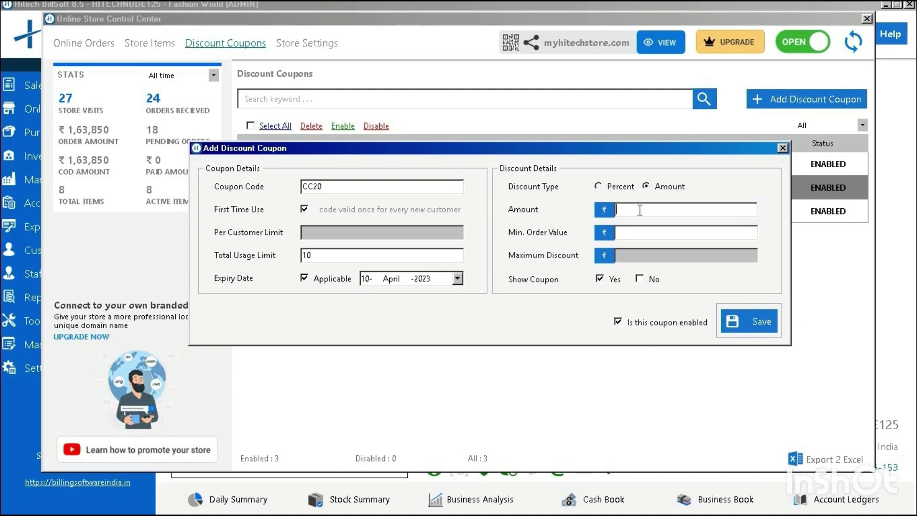
text(200)
click(635, 233)
text(300)
click(644, 279)
click(609, 282)
- Save coupon CC20, confirm adding it and acknowledge the success message
click(745, 316)
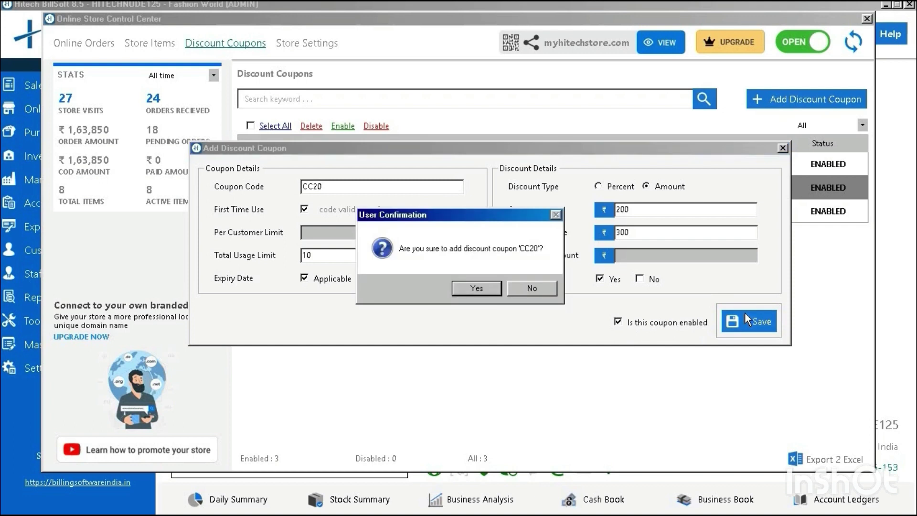
click(474, 288)
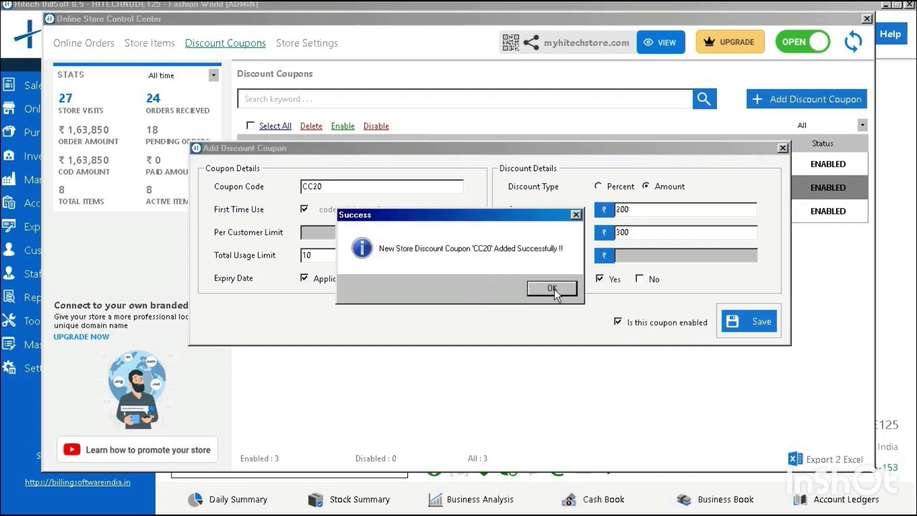
click(554, 289)
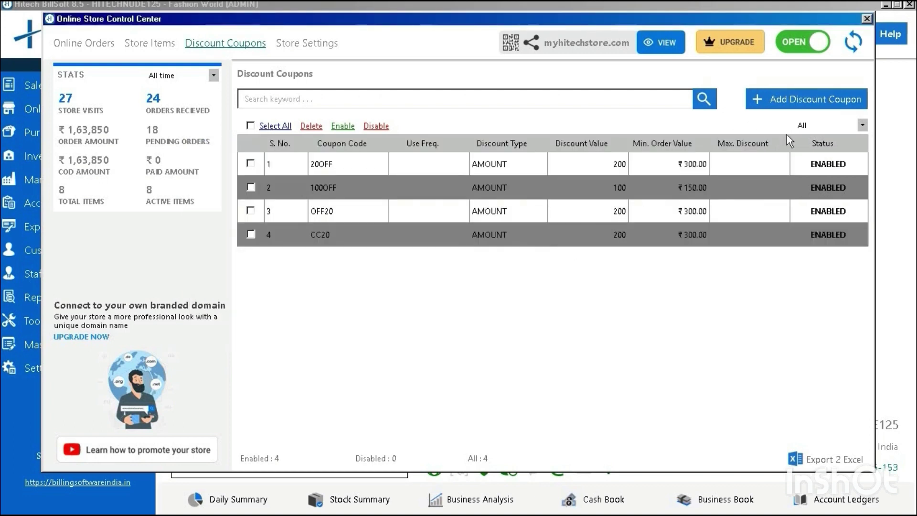
click(854, 43)
- Bring up the Share Store URL options for myhitechstore.com
key(super)
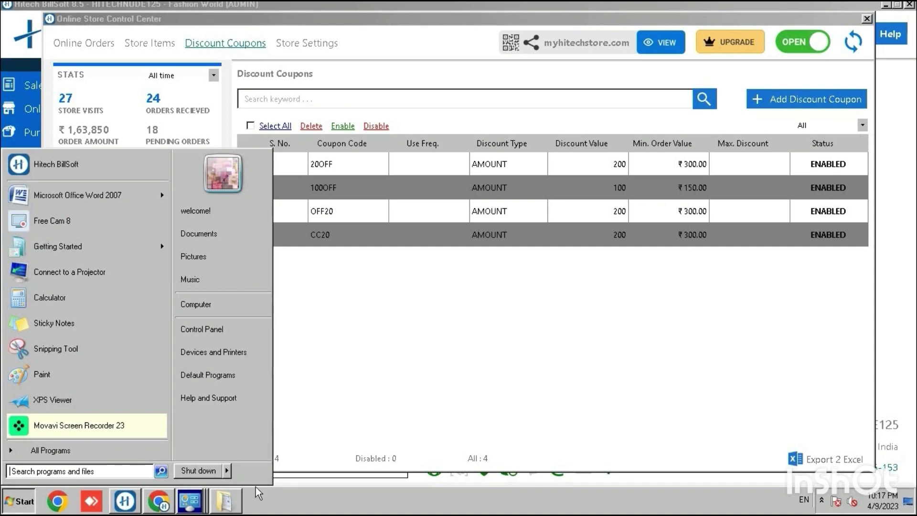
key(super)
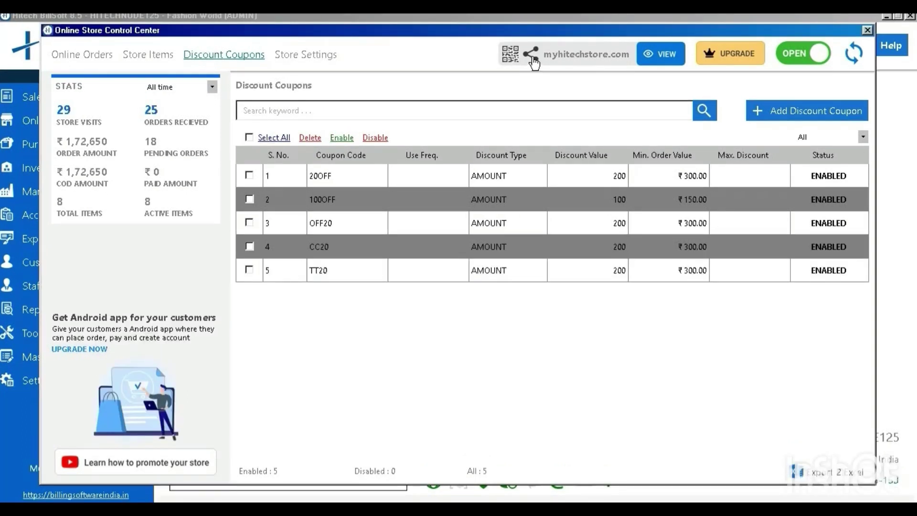
click(531, 59)
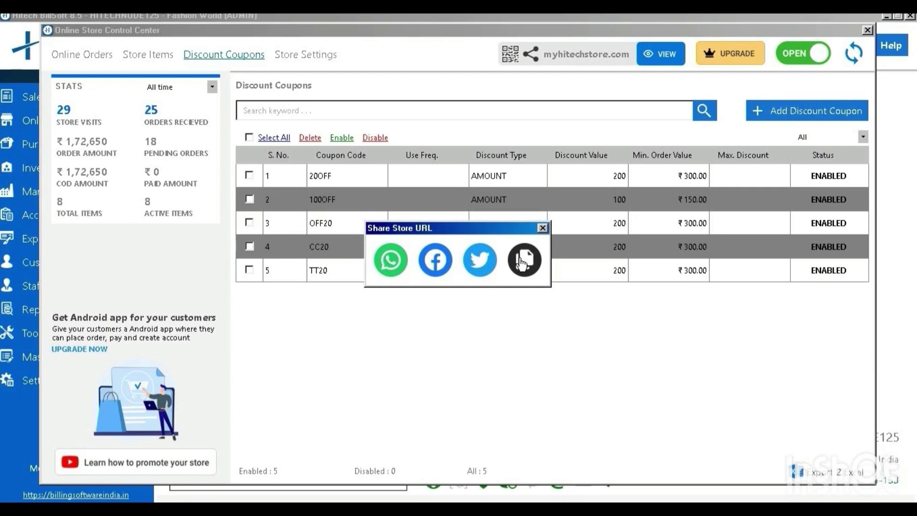
- Close the Share Store URL box and review the Trendy Treasure storefront from the footer back to the products
click(542, 227)
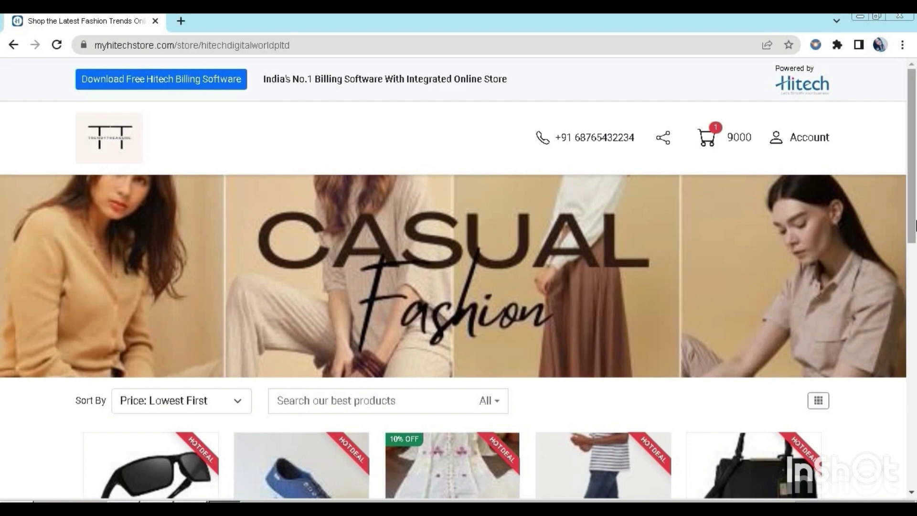
mouse_move(916, 207)
mouse_down()
mouse_move(915, 427)
mouse_move(909, 192)
mouse_up()
mouse_move(914, 195)
mouse_down()
mouse_move(914, 217)
mouse_move(914, 179)
mouse_up()
drag(913, 179, 914, 228)
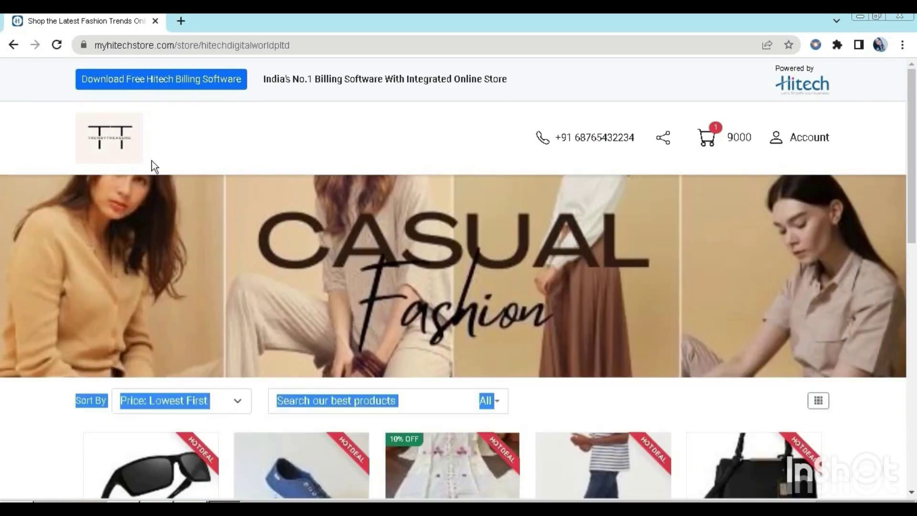
drag(914, 164, 914, 406)
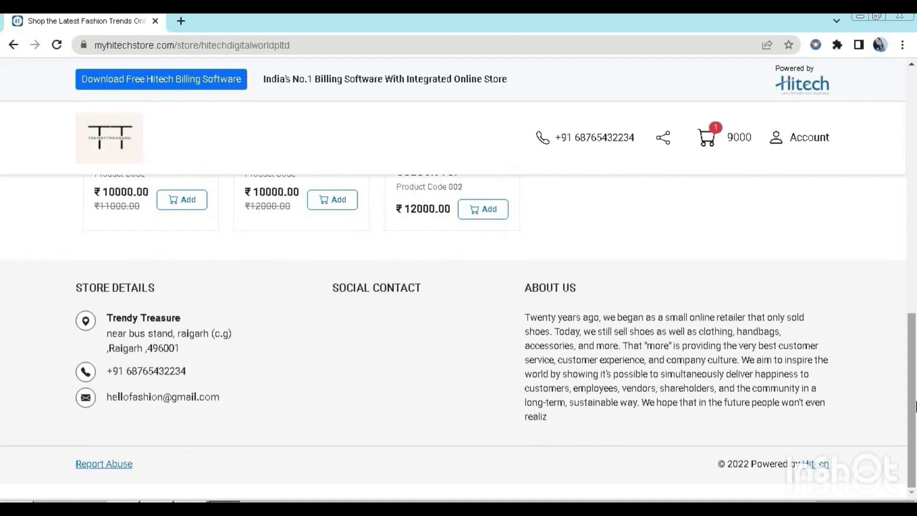
drag(914, 405, 914, 222)
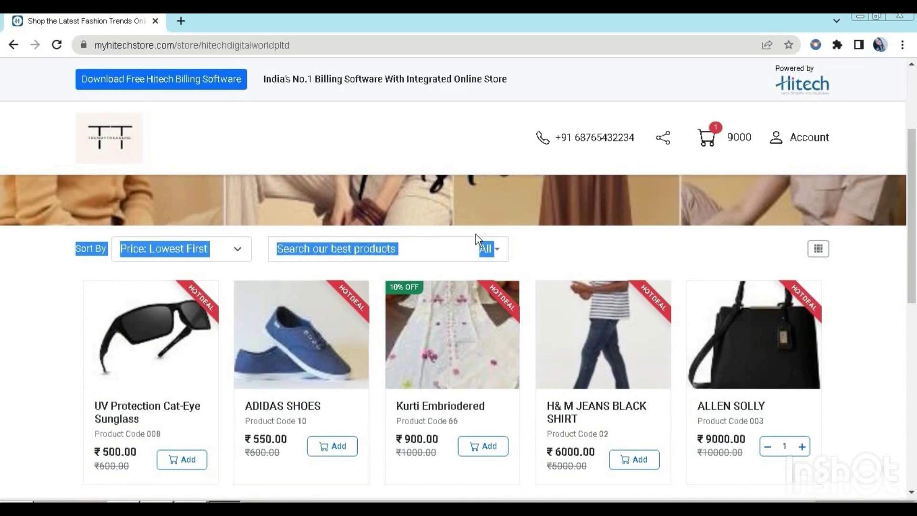
- Search the store for 'allen' and open the ALLEN SOLLY bag product page
click(393, 256)
text(allen)
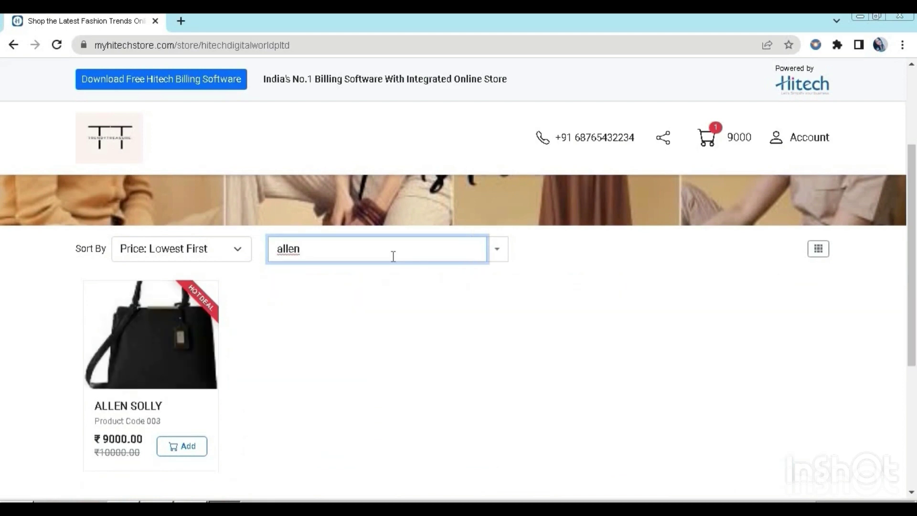
click(183, 382)
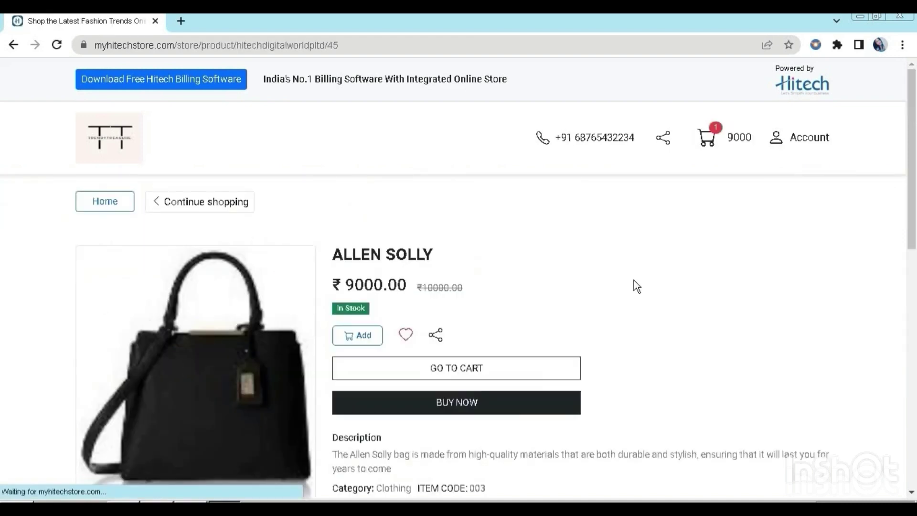
drag(911, 225, 912, 238)
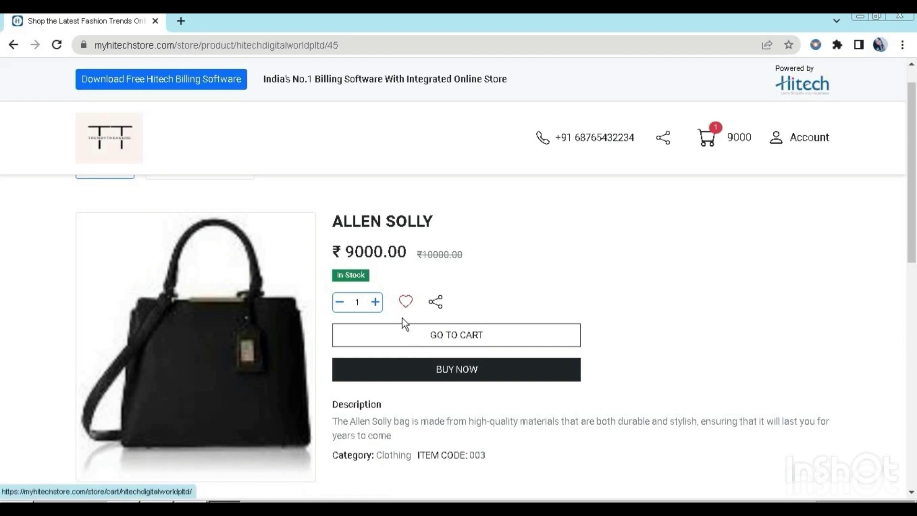
- Remove and re-add the bag to the cart, then add it to the wishlist
click(340, 306)
click(359, 302)
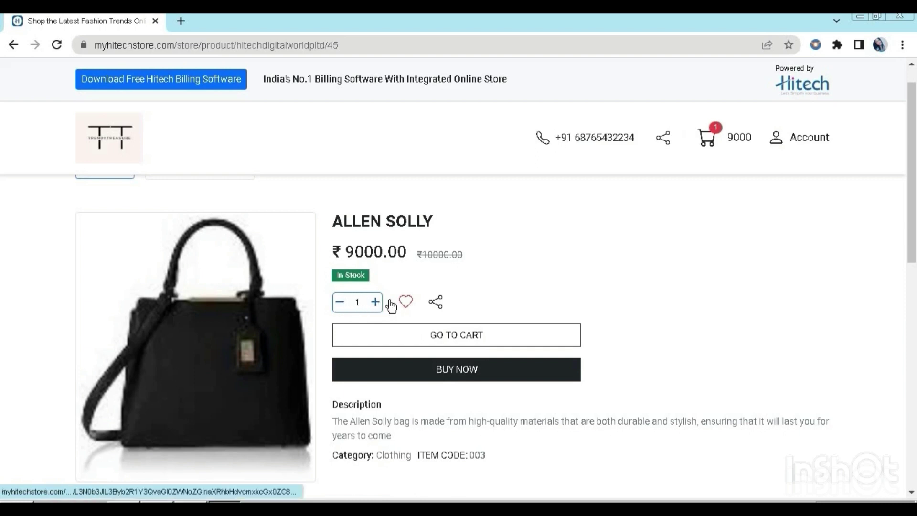
click(406, 304)
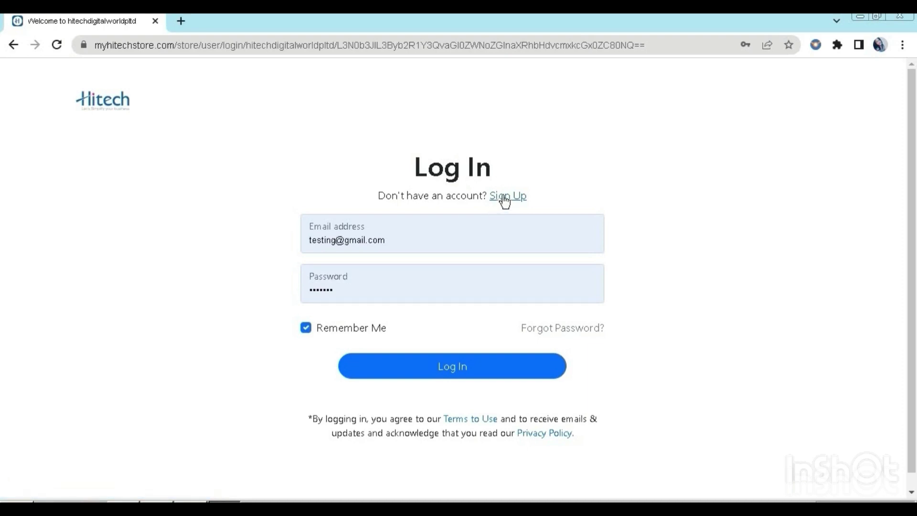
- On the sign-up form, enter the new account's e-mail address and its confirmation
click(509, 196)
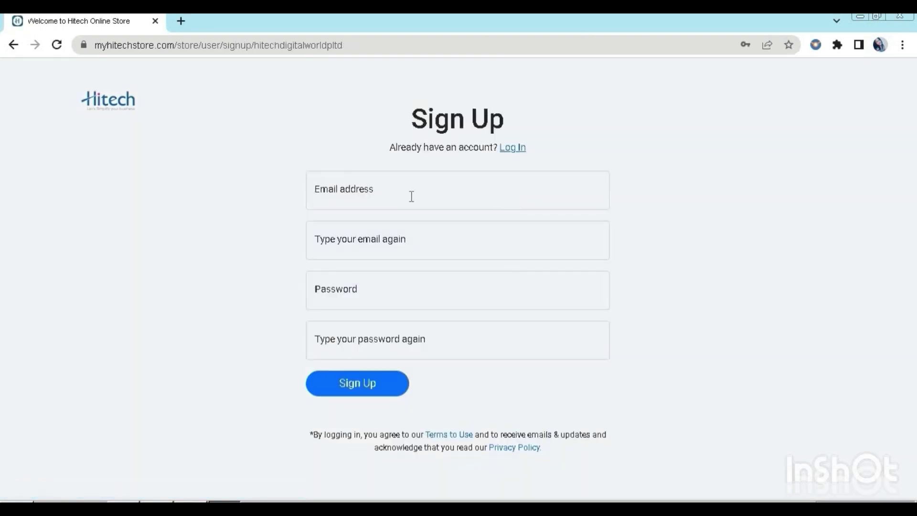
click(411, 196)
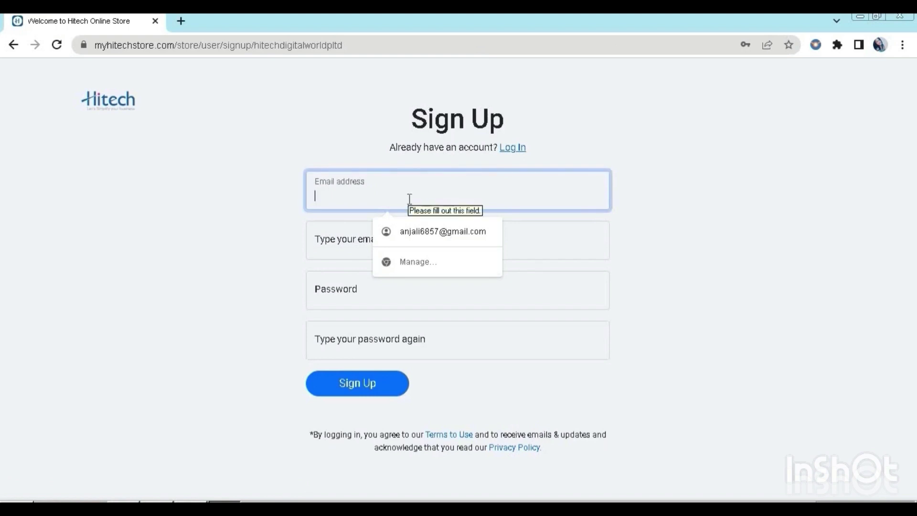
text(w)
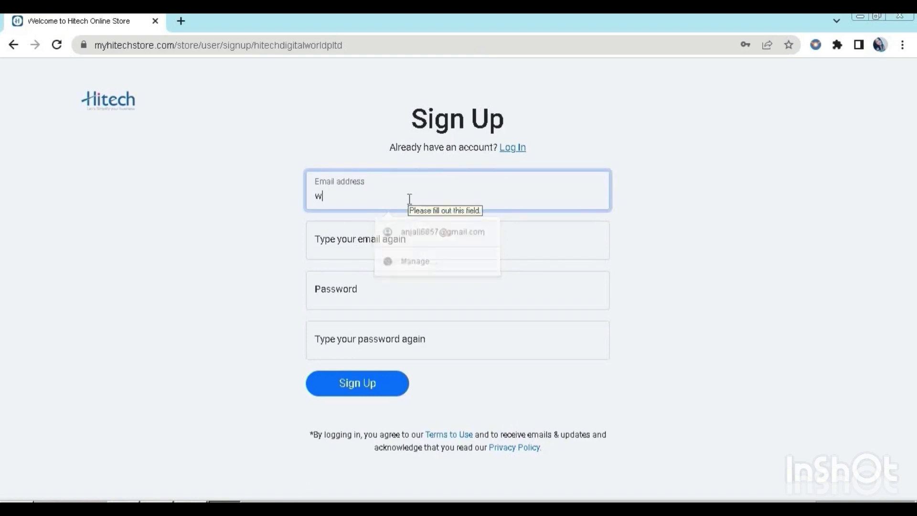
text(it)
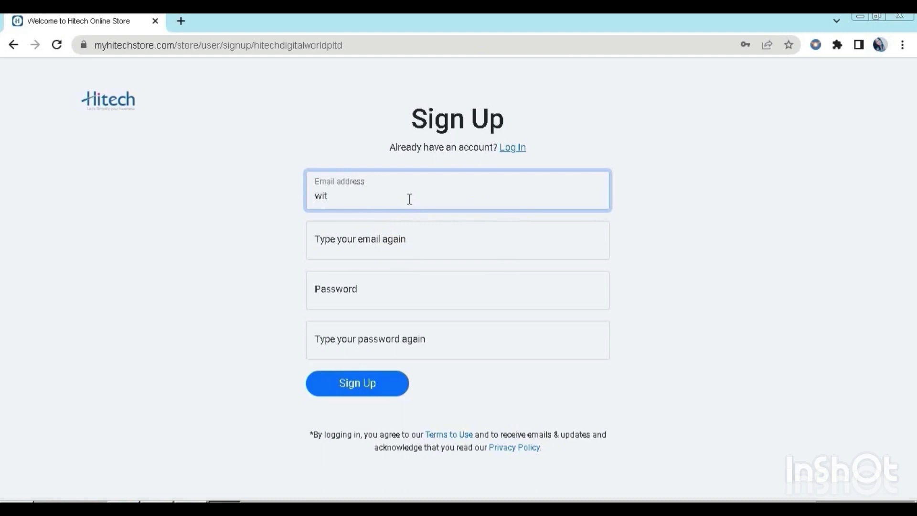
key(BackSpace)
key(BackSpace)
key(BackSpace)
click(407, 246)
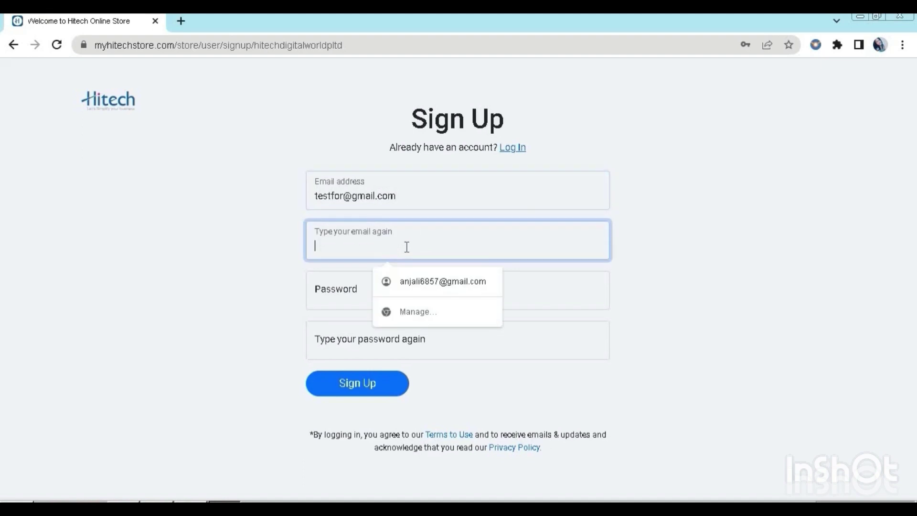
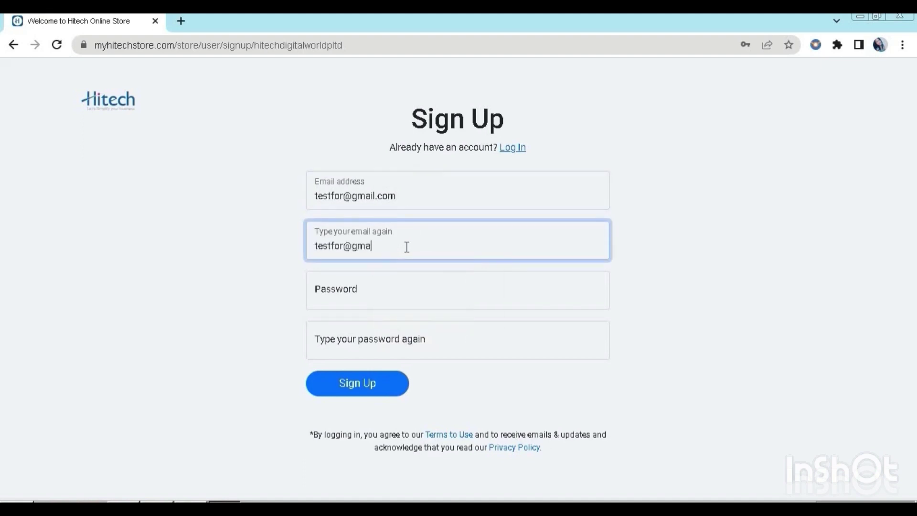
- Set and confirm the account password, create the account, save credentials in Chrome and log in
click(402, 282)
text(testfor)
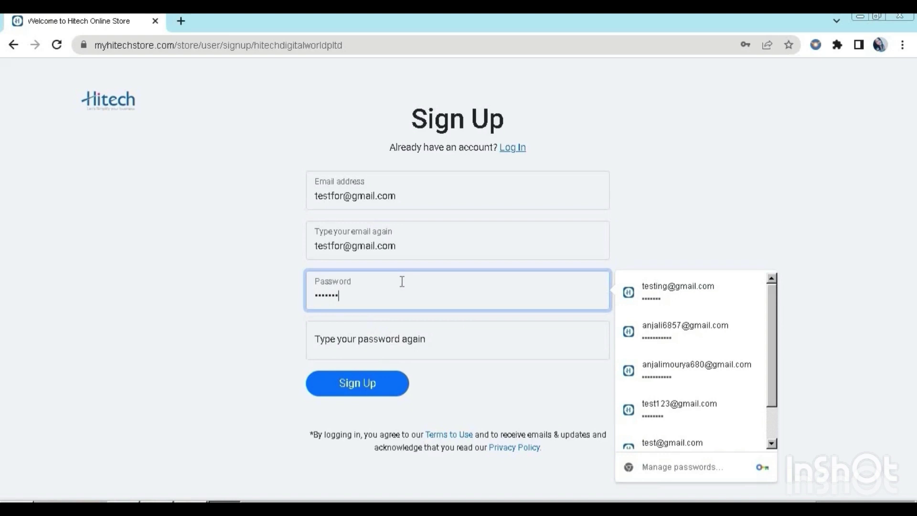
click(405, 340)
text(testfor)
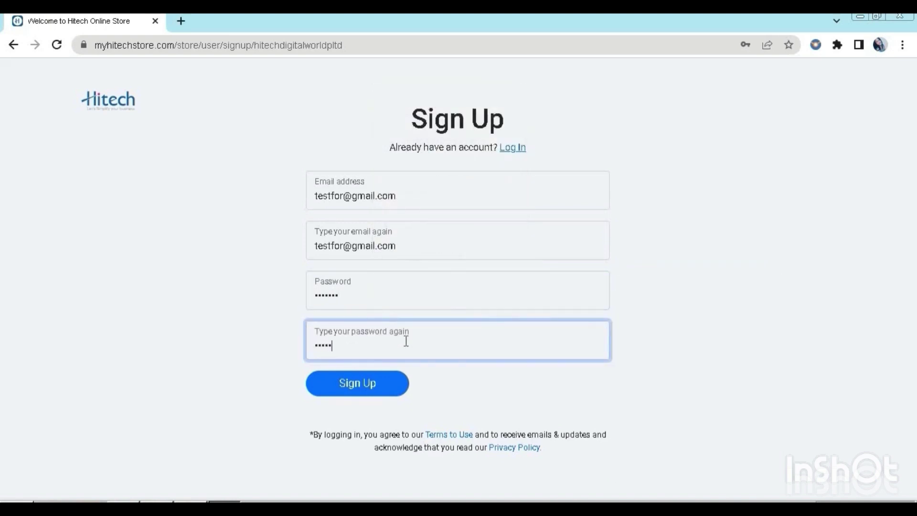
click(350, 391)
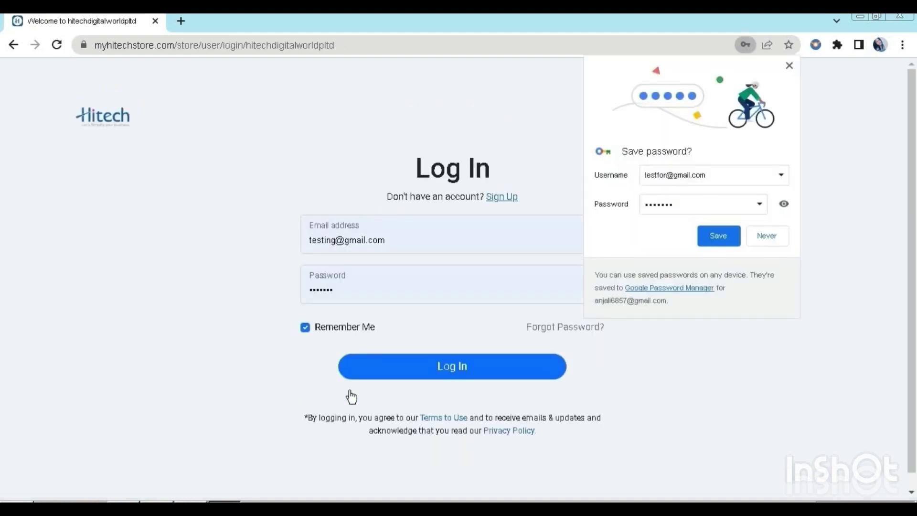
click(724, 235)
click(402, 372)
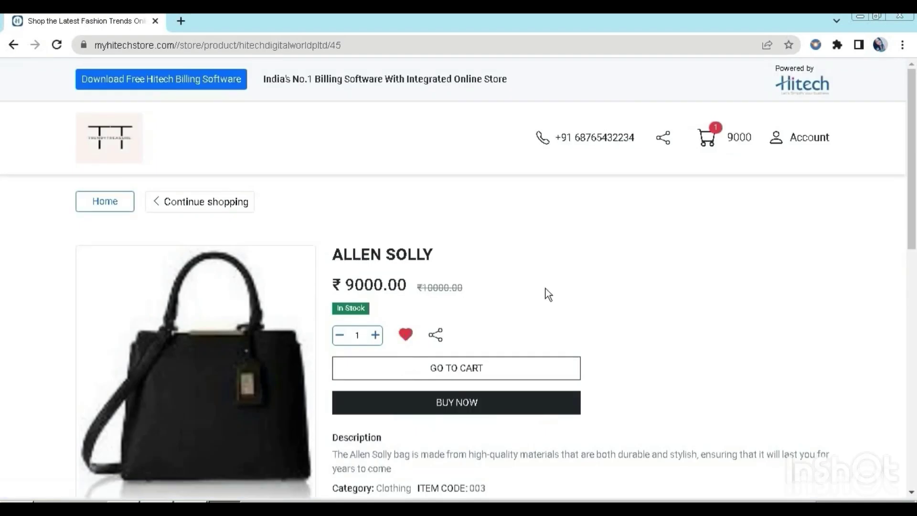
- Buy the ALLEN SOLLY bag now, bringing up the cart with it at ₹9000
scroll(546, 293, down, 2)
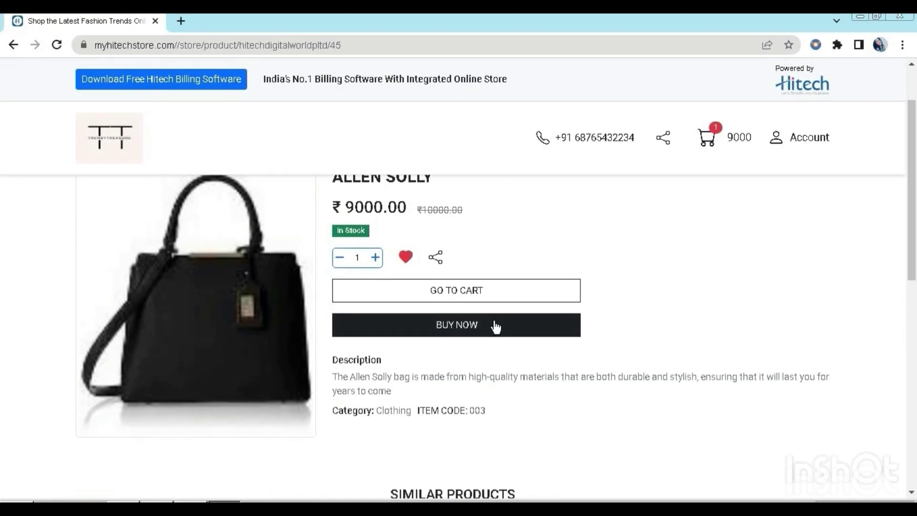
click(471, 329)
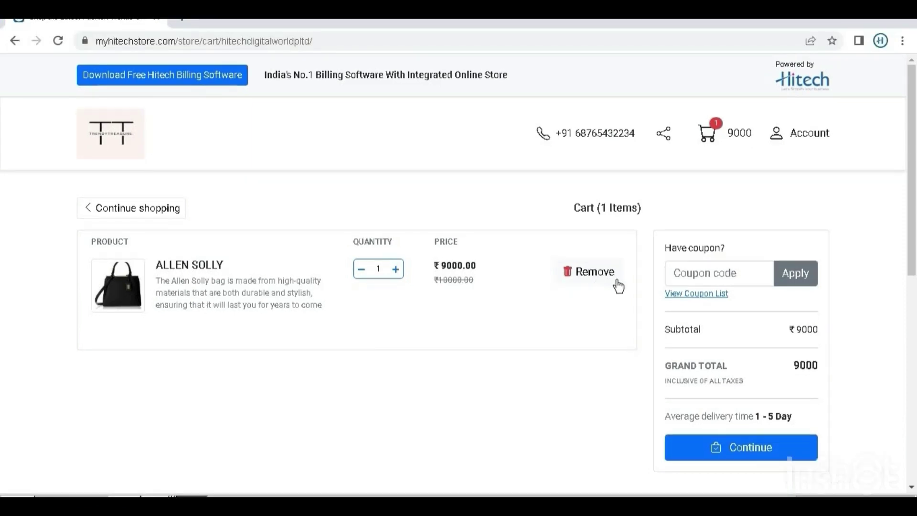
- Apply coupon CC20 for ₹200 off, leaving ₹8800, and continue to checkout
click(694, 295)
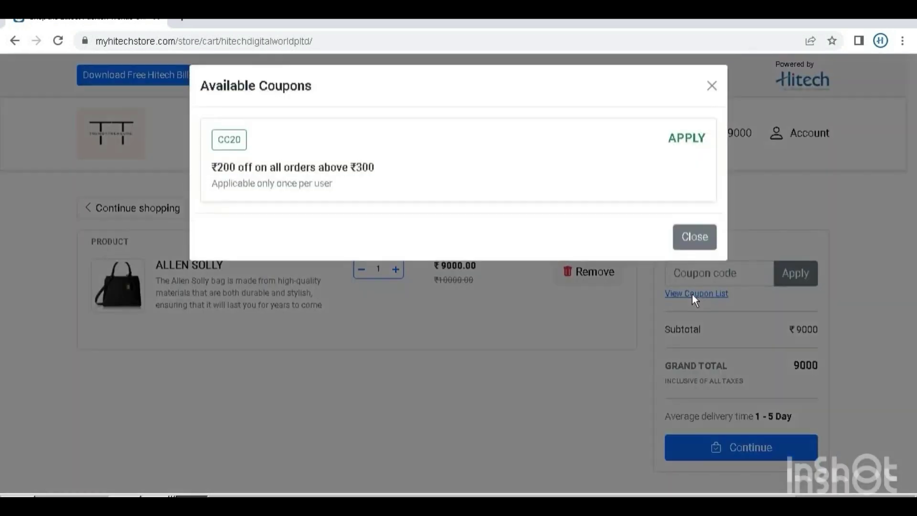
click(675, 151)
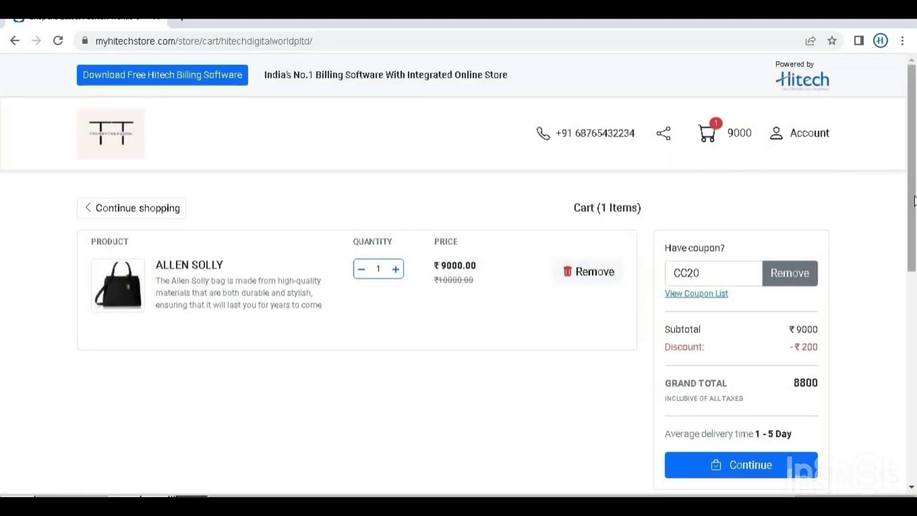
drag(913, 200, 913, 214)
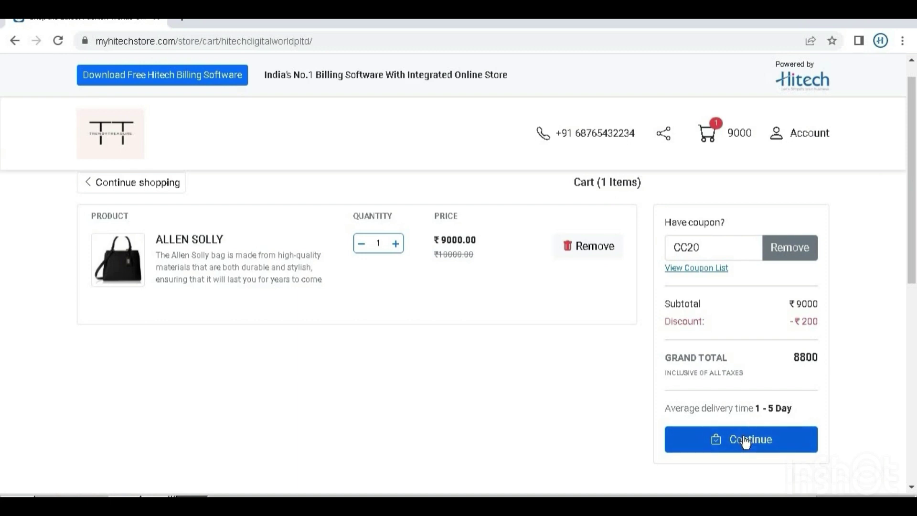
scroll(747, 429, down, 1)
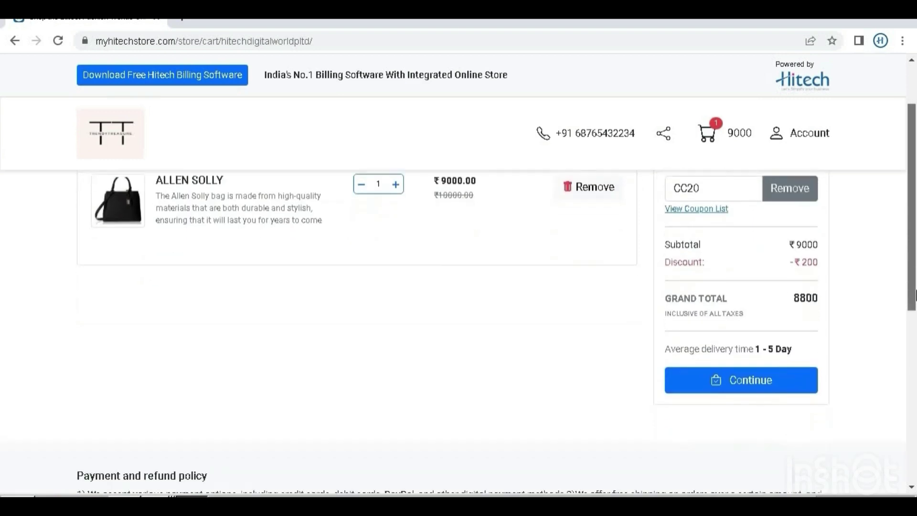
click(745, 383)
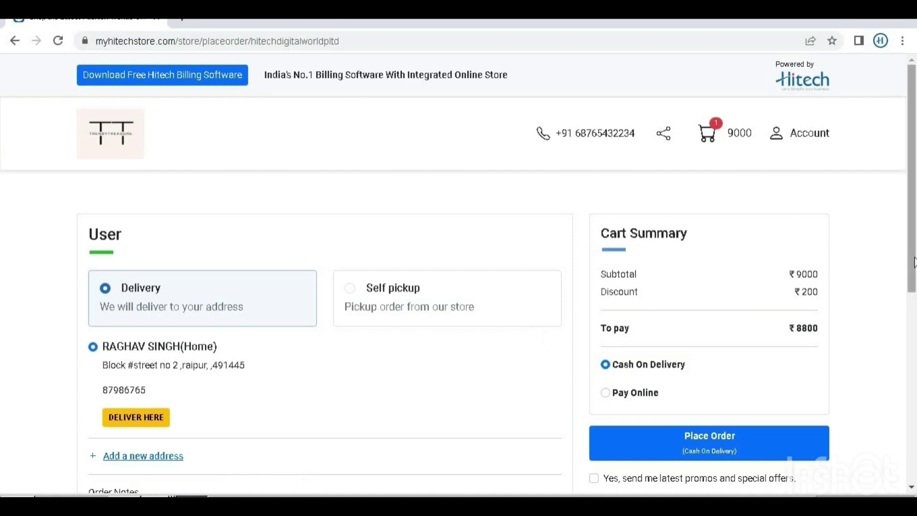
- Keep Delivery as the order method after briefly choosing Self pickup
scroll(913, 290, down, 1)
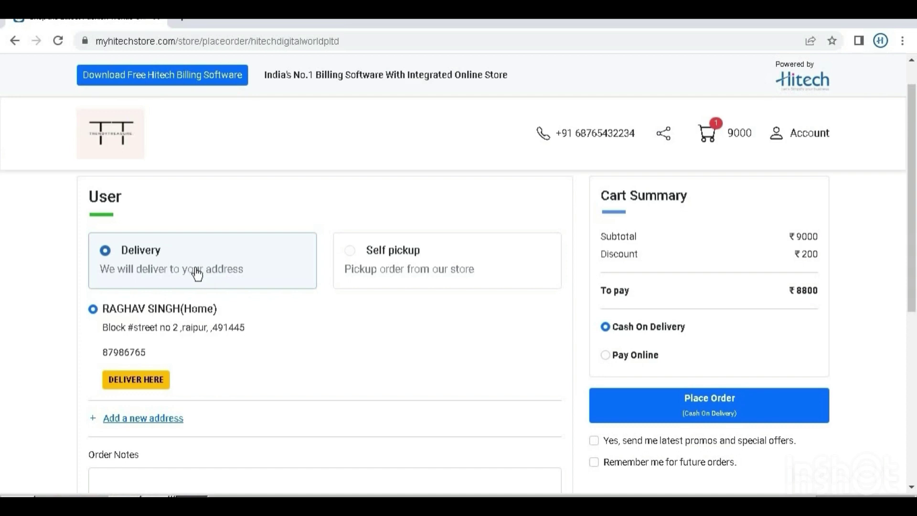
click(443, 263)
click(277, 271)
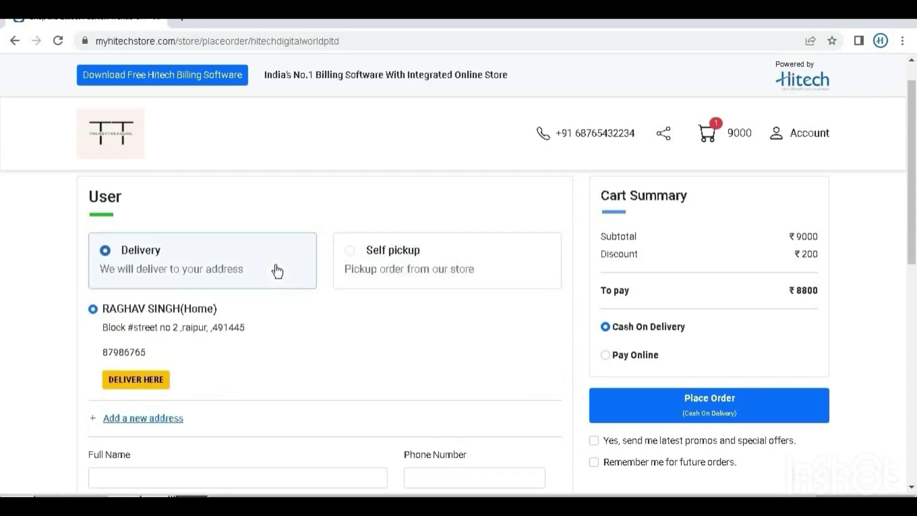
drag(913, 229, 914, 234)
scroll(914, 234, down, 2)
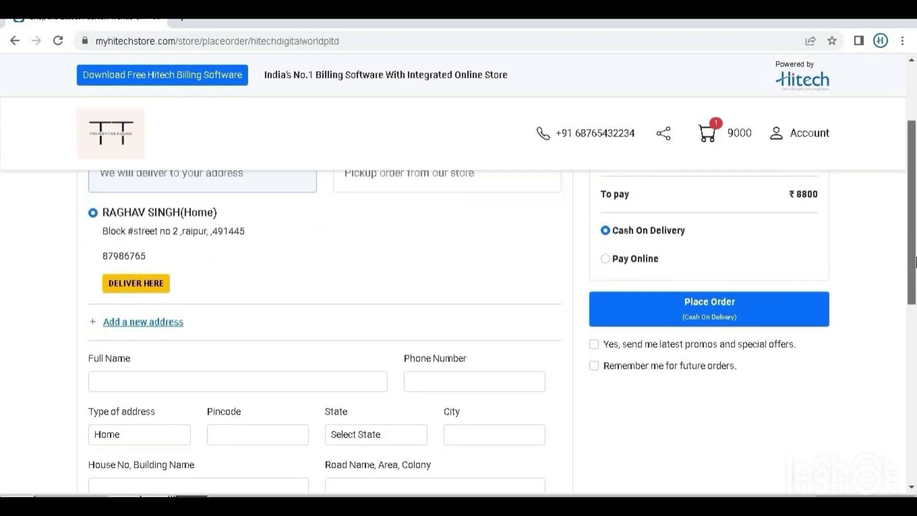
scroll(915, 252, down, 2)
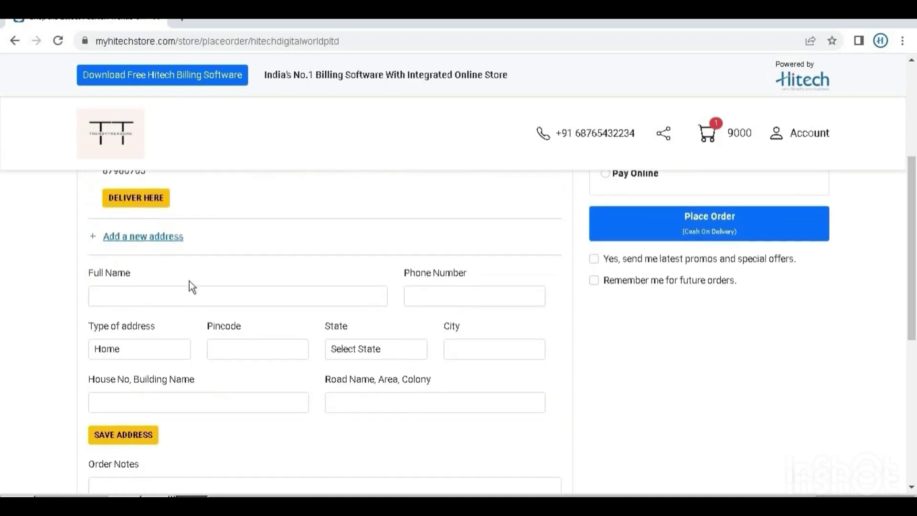
- Go through the new address form's fields, from full name to road name and area
click(359, 293)
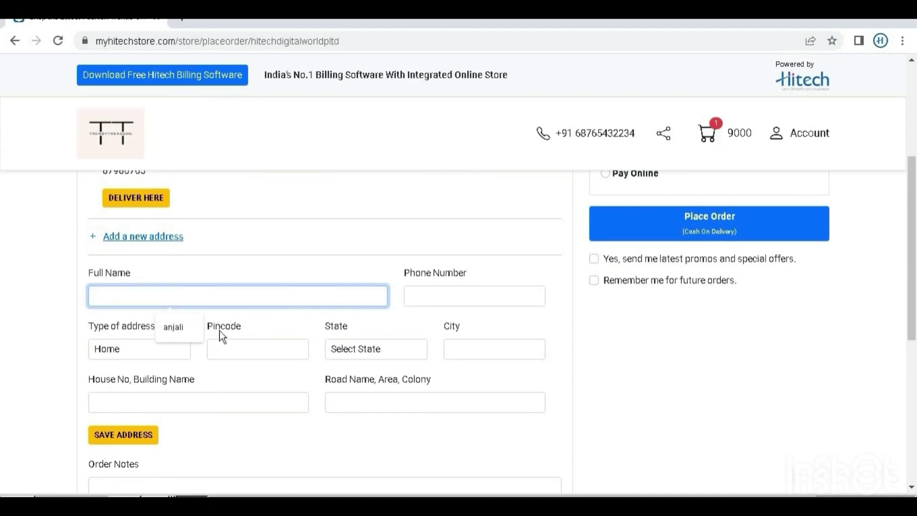
click(441, 299)
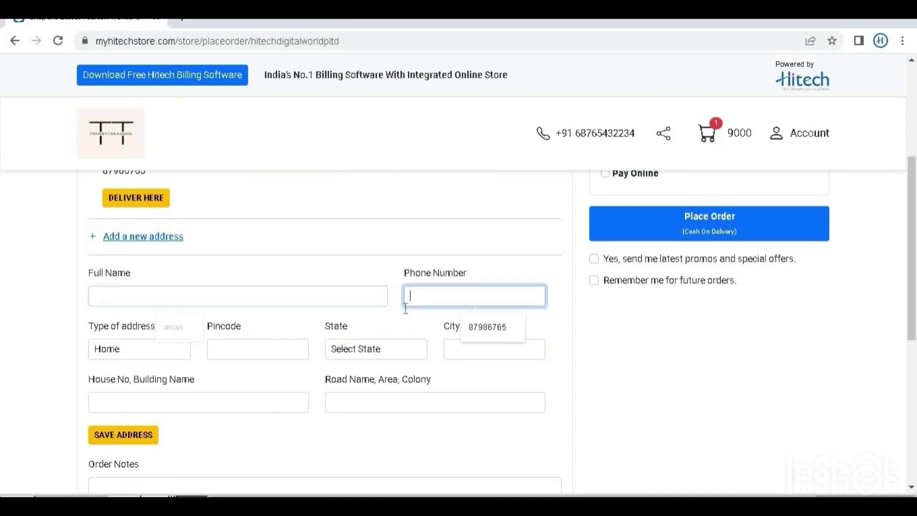
click(163, 353)
click(263, 348)
click(393, 345)
key(Escape)
key(Tab)
click(243, 405)
click(345, 404)
- Enter the customer's full name and phone number, address type Work, and the suggested pincode
click(177, 292)
text(RAGHAV)
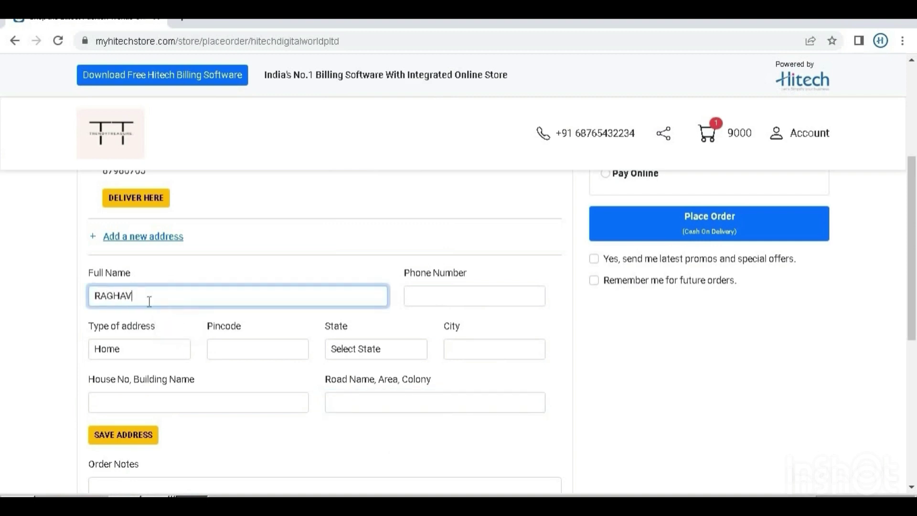
click(442, 289)
click(469, 328)
click(150, 348)
click(136, 379)
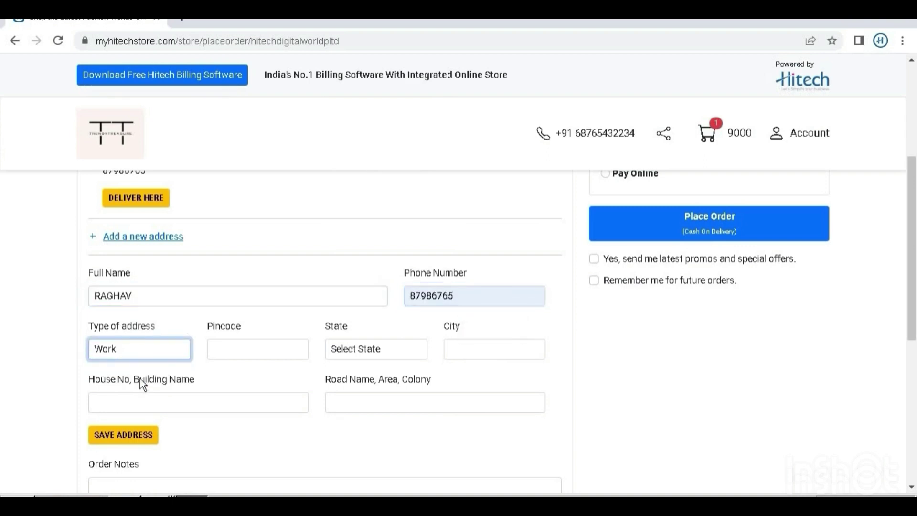
click(248, 356)
click(258, 373)
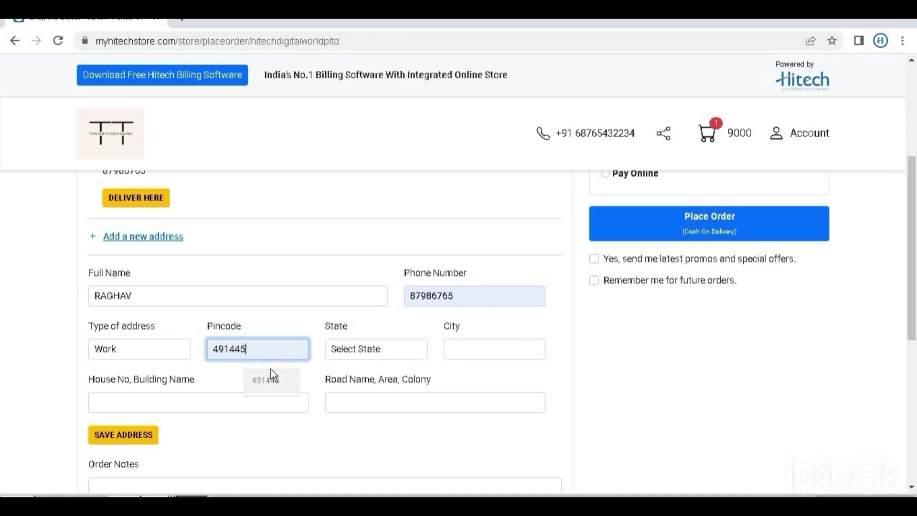
- Set state Gujarat, city SURAT and the suggested house number and building
click(386, 351)
click(392, 249)
click(471, 348)
text(SURAT)
click(298, 400)
click(205, 434)
click(405, 403)
- Save the new Work address with the suggested road name and deliver to the Home address
click(412, 434)
click(141, 434)
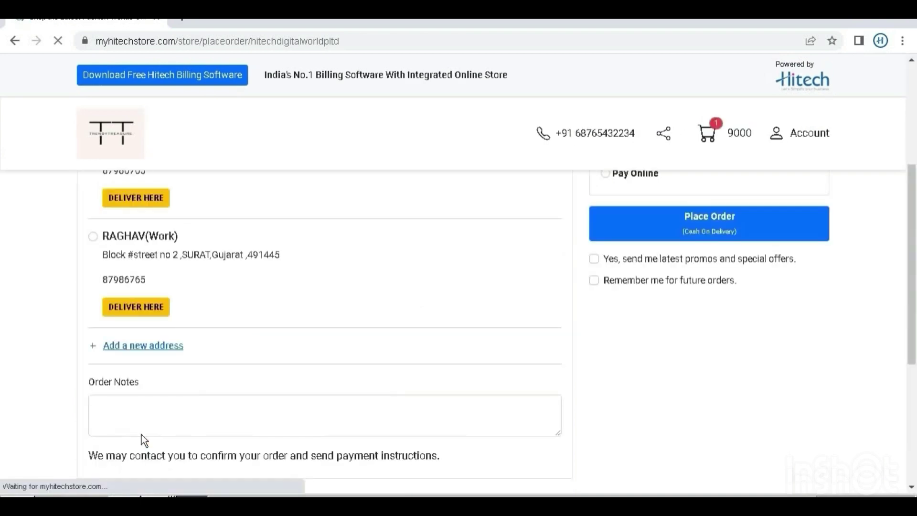
drag(915, 300, 915, 223)
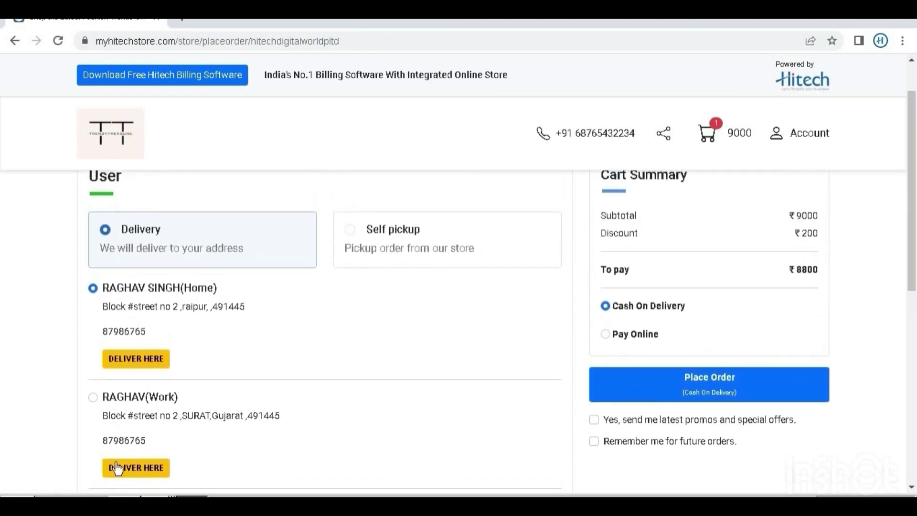
click(138, 358)
- Opt into promos and remembering future orders, then place the cash-on-delivery order
drag(915, 216, 915, 126)
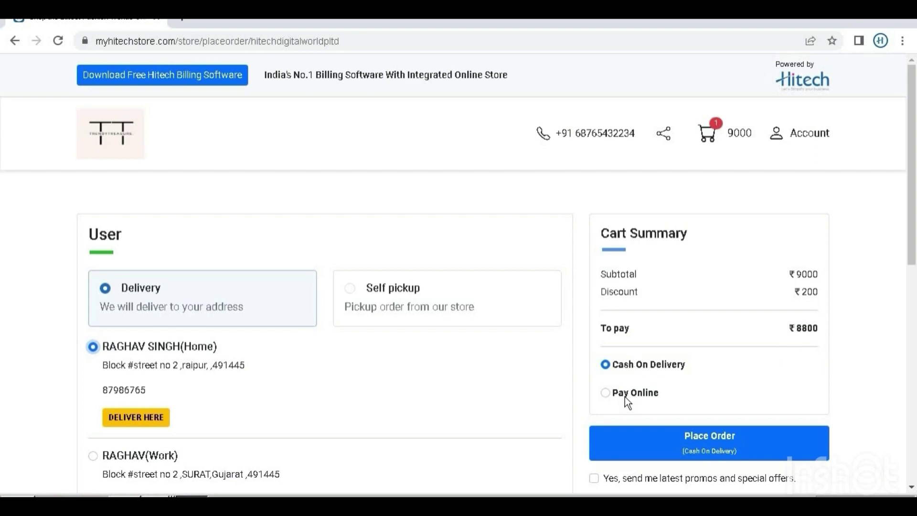
drag(915, 236, 915, 291)
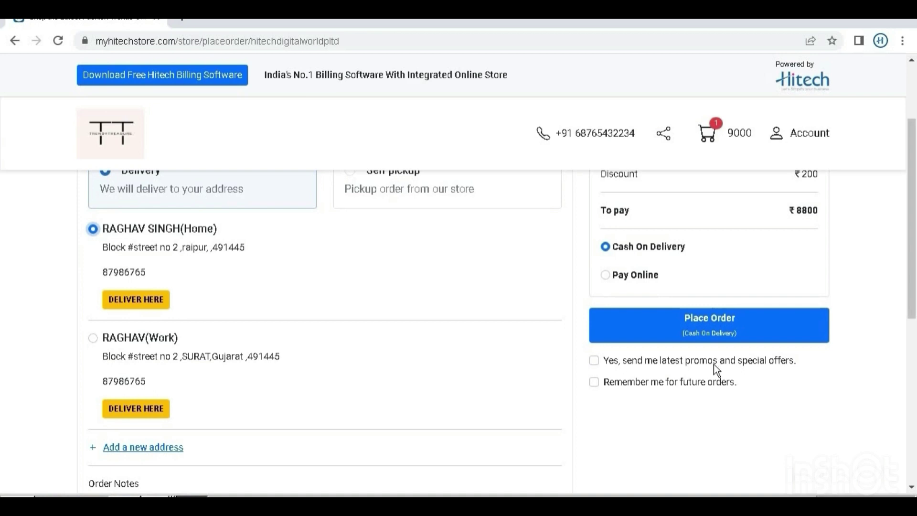
click(597, 361)
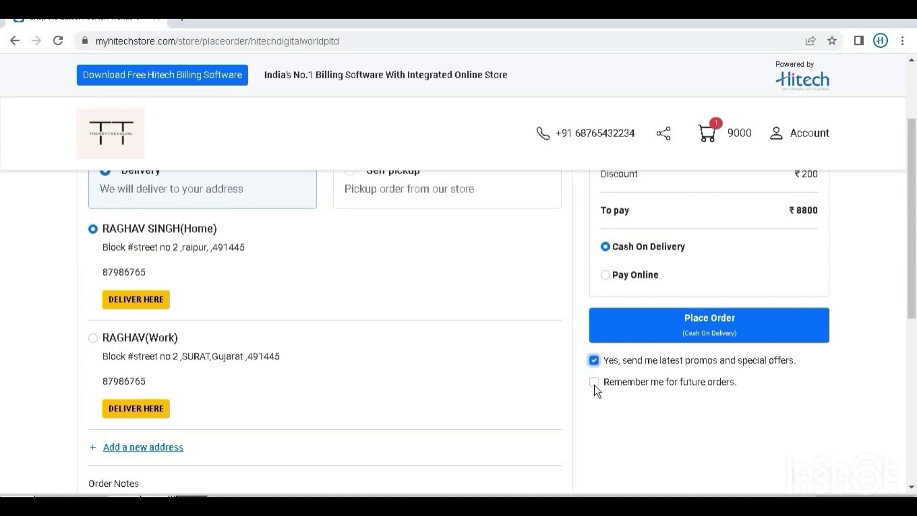
click(594, 382)
click(736, 332)
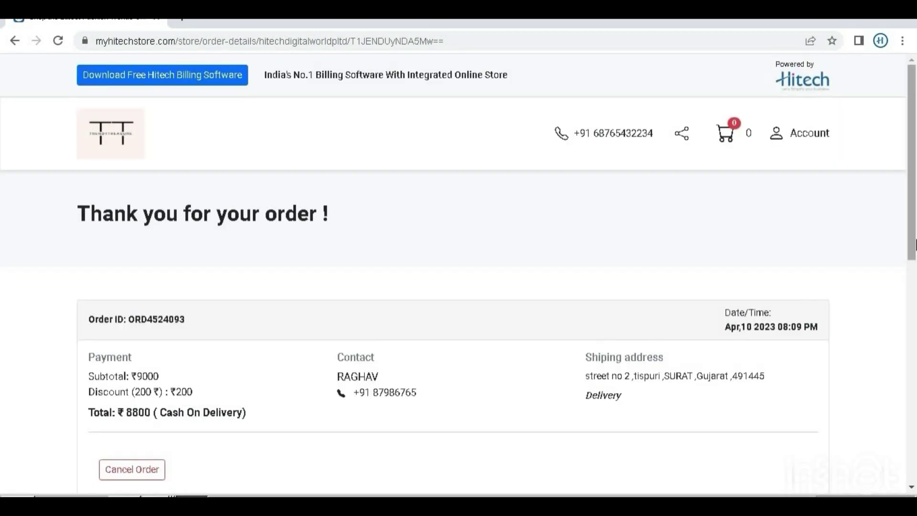
- Review the confirmation for 1 x ALLEN SOLLY, ₹200 discount, ₹8800 total, then open My Orders
drag(915, 244, 914, 292)
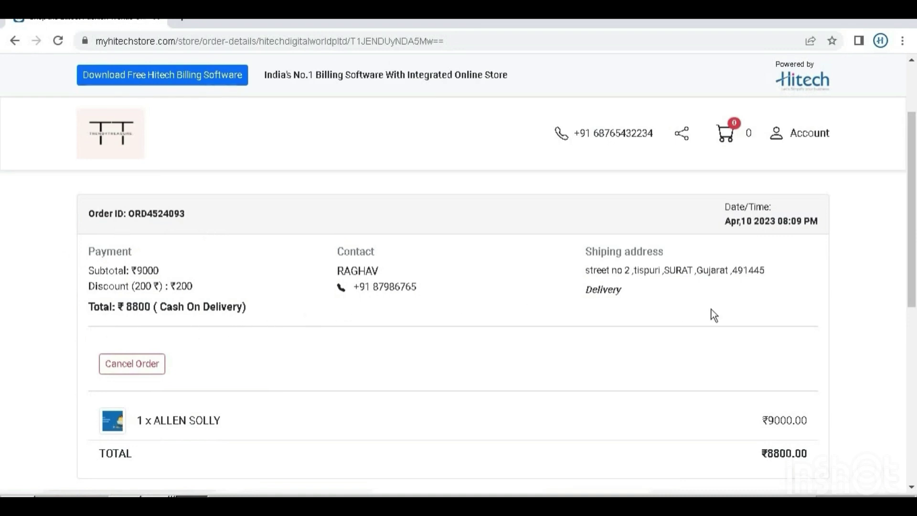
scroll(834, 283, down, 1)
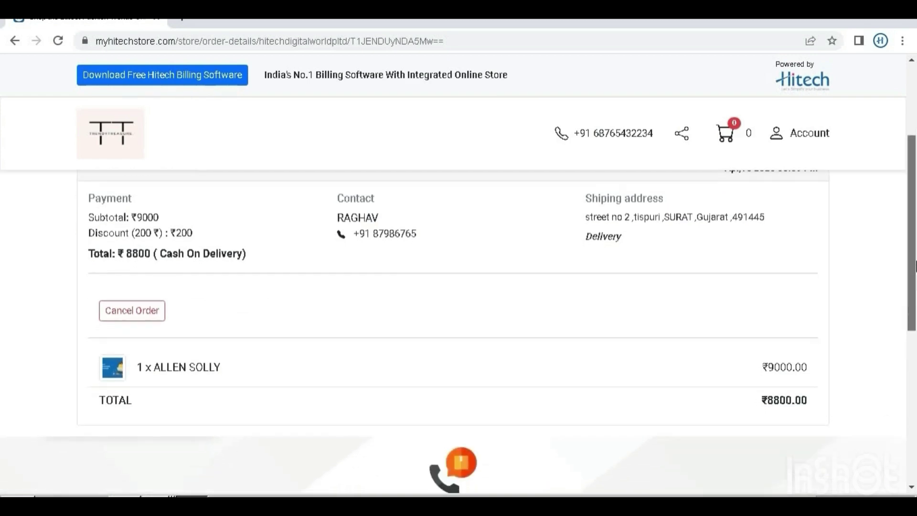
scroll(752, 258, up, 1)
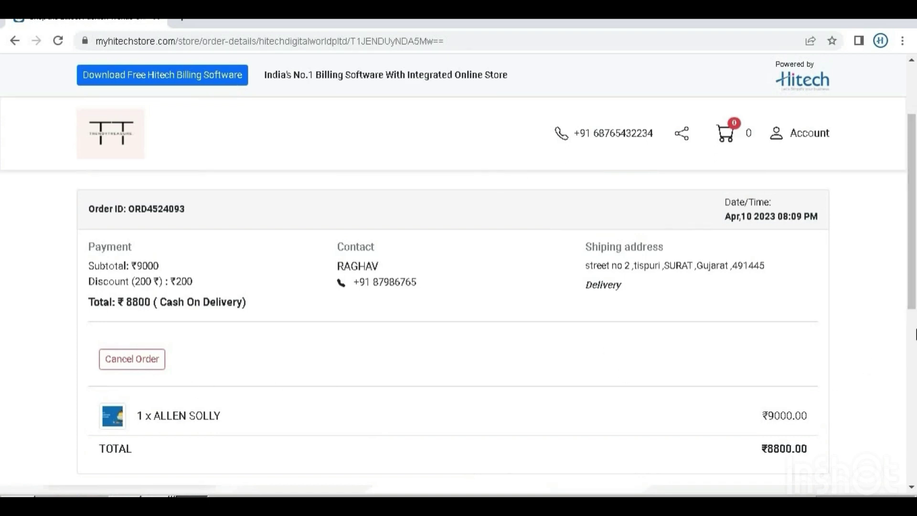
scroll(914, 300, up, 3)
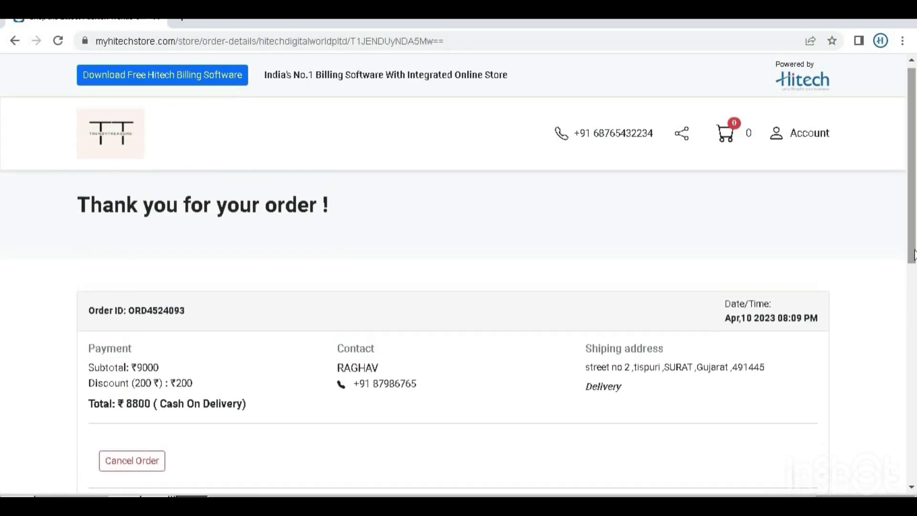
click(786, 139)
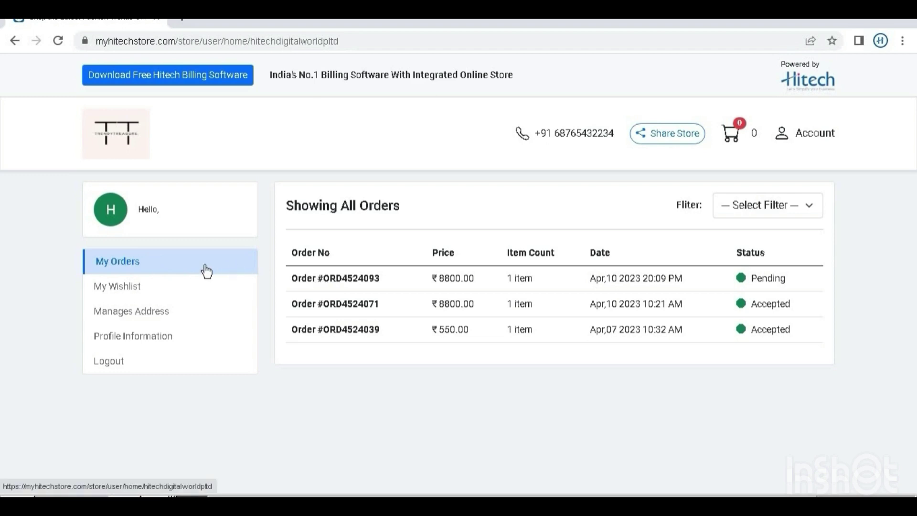
click(302, 286)
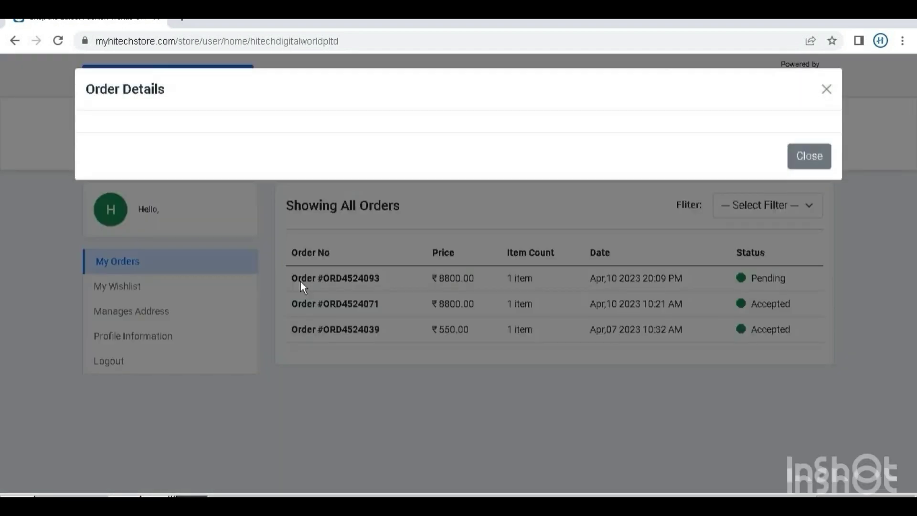
click(821, 96)
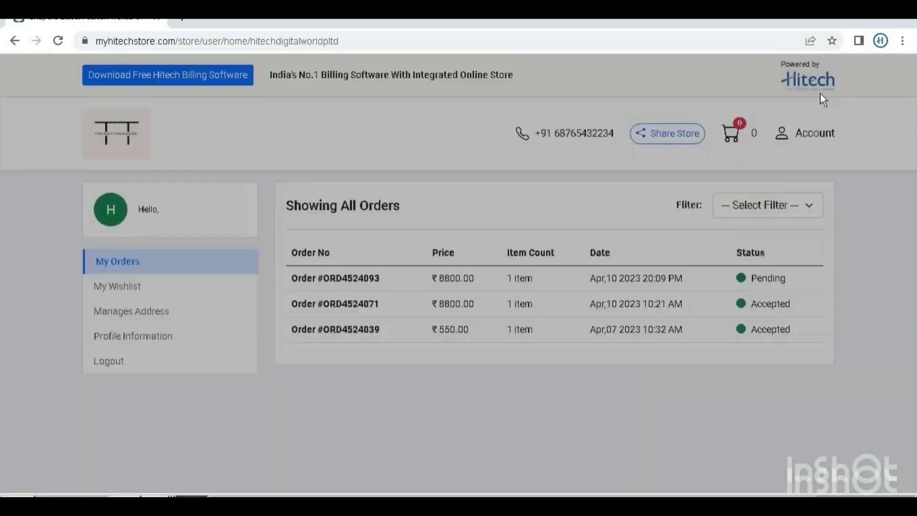
click(154, 293)
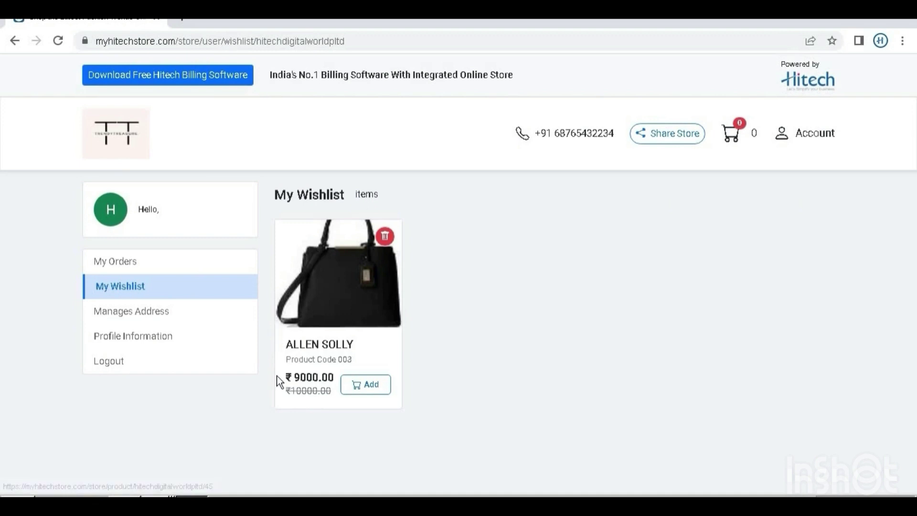
click(163, 313)
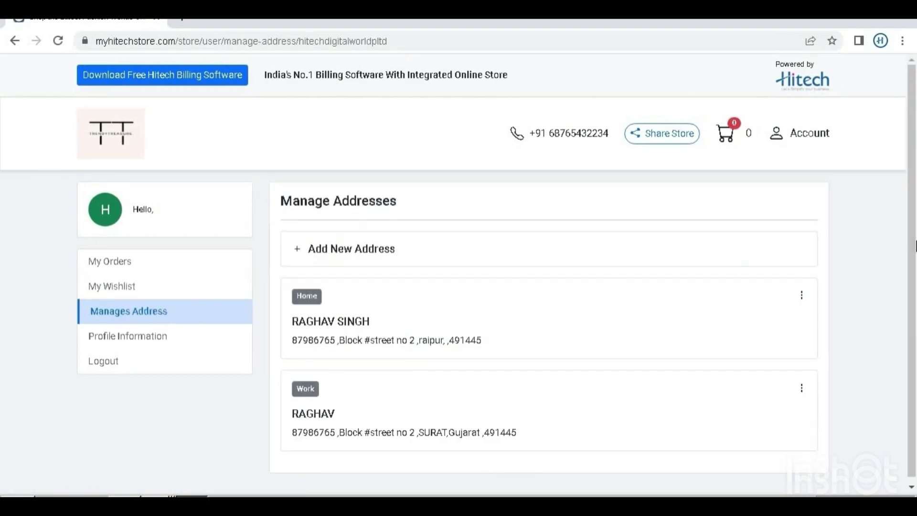
- Check the Home address options and Profile Information, then log out of the store account
scroll(912, 258, down, 1)
click(802, 289)
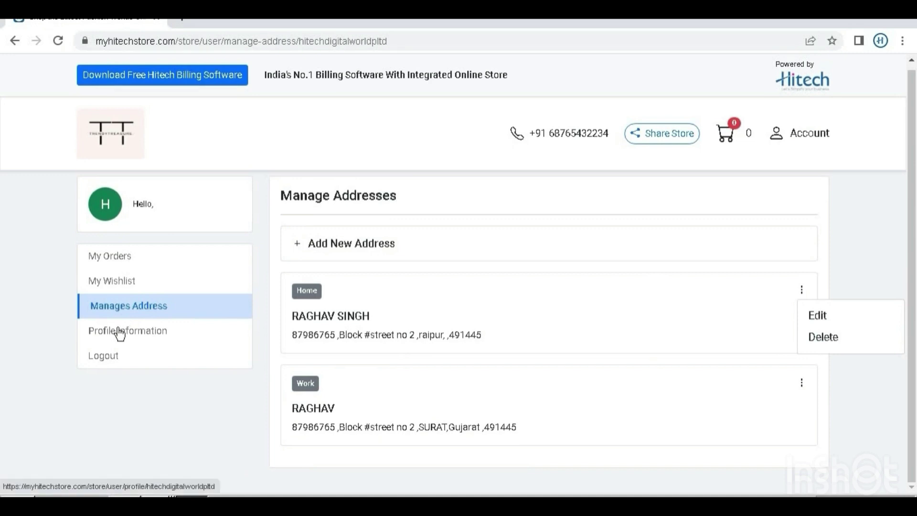
click(120, 334)
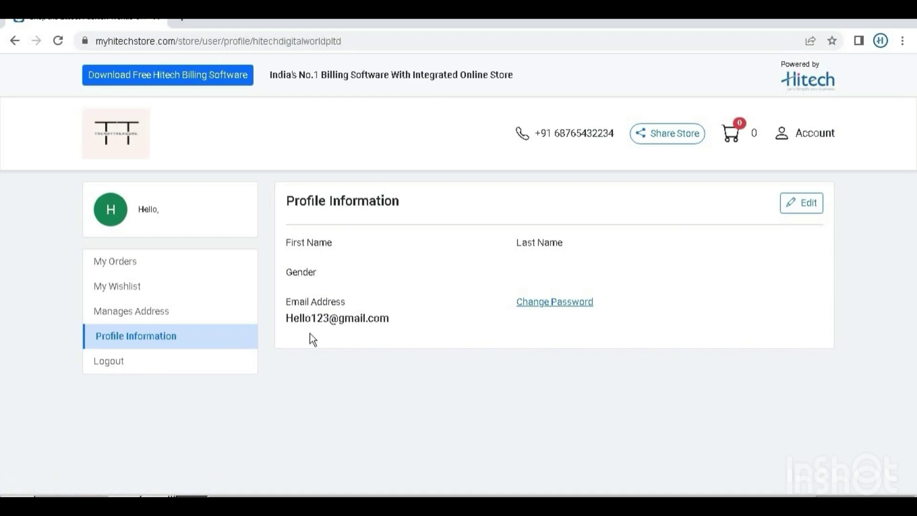
click(216, 361)
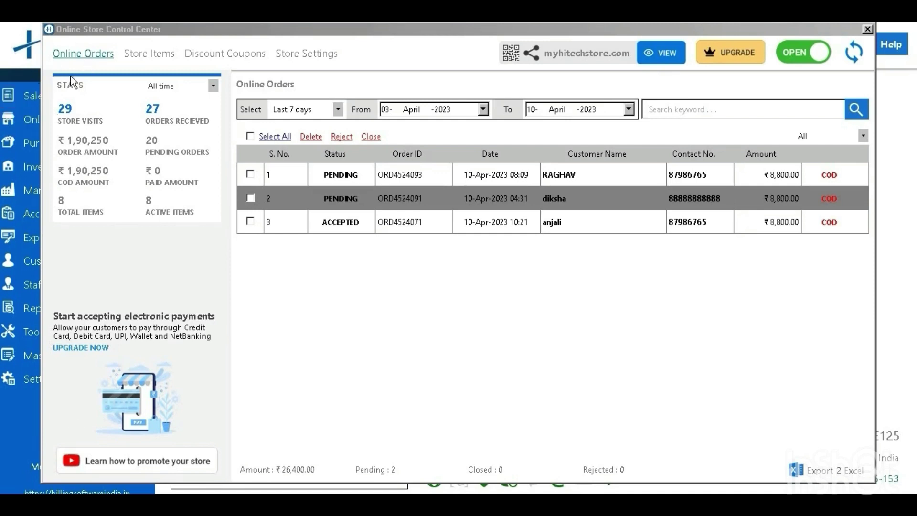
click(88, 62)
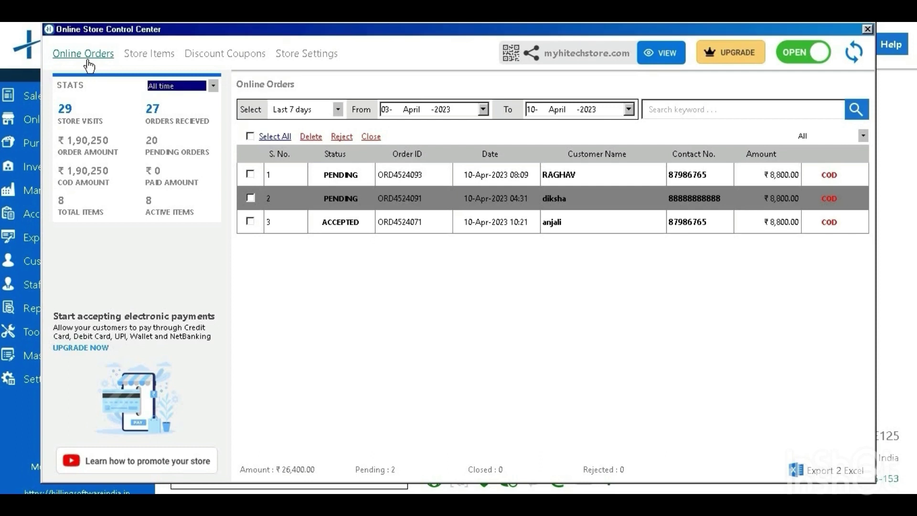
click(854, 56)
right_click(493, 176)
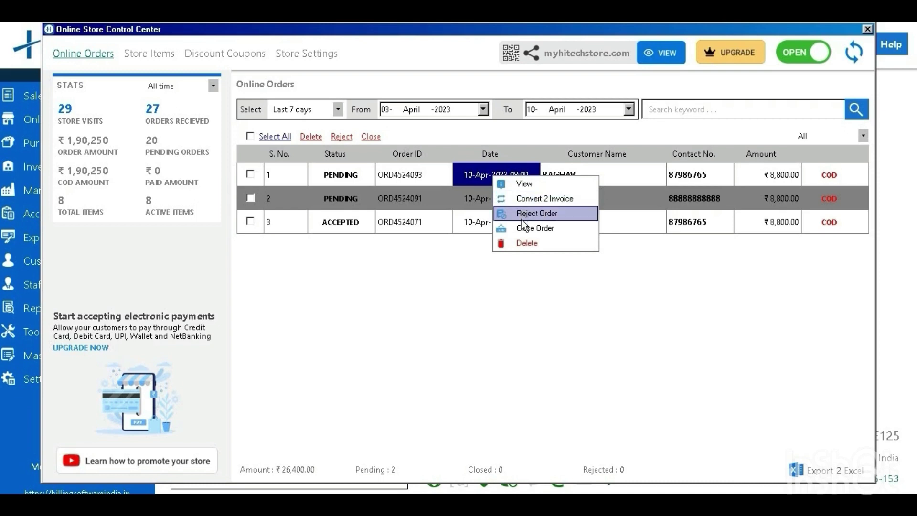
click(510, 184)
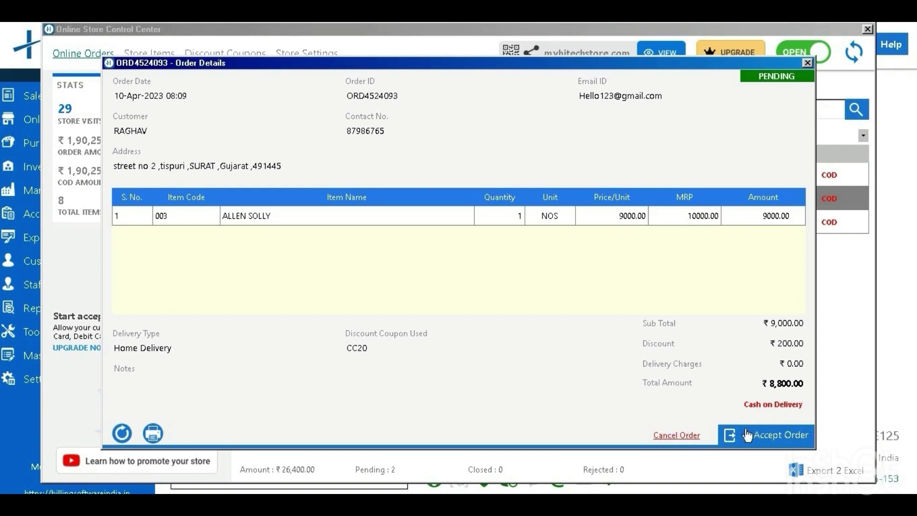
click(767, 434)
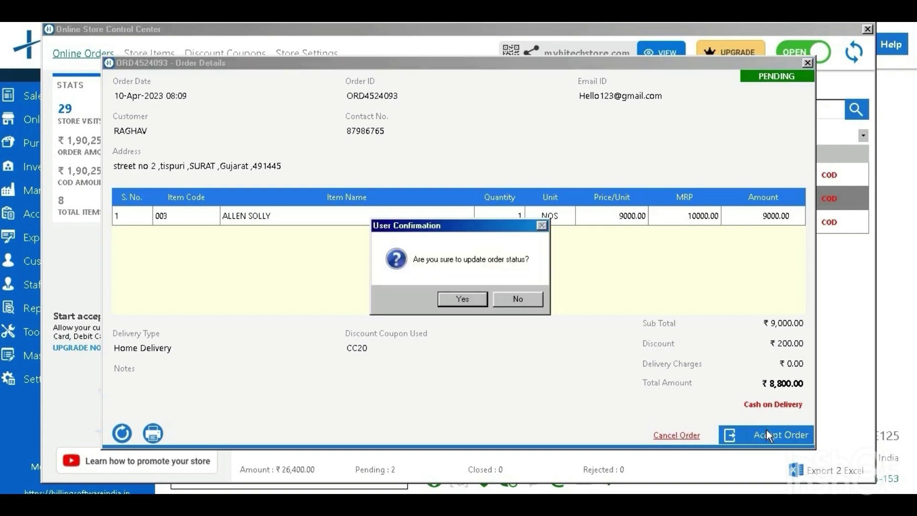
click(454, 294)
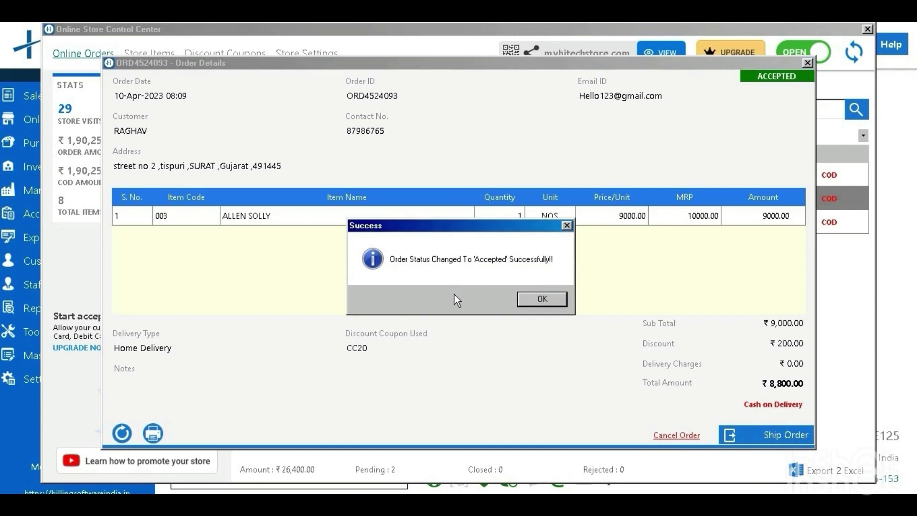
click(522, 300)
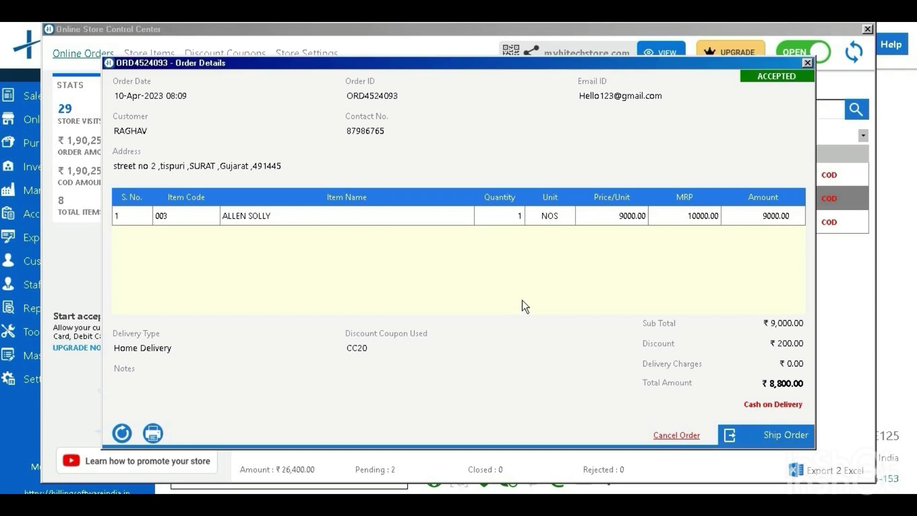
click(807, 62)
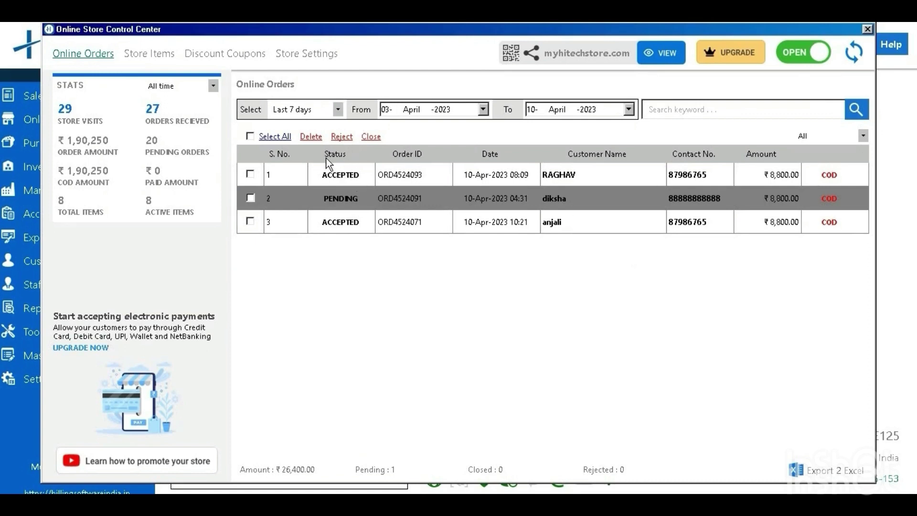
click(267, 137)
click(252, 137)
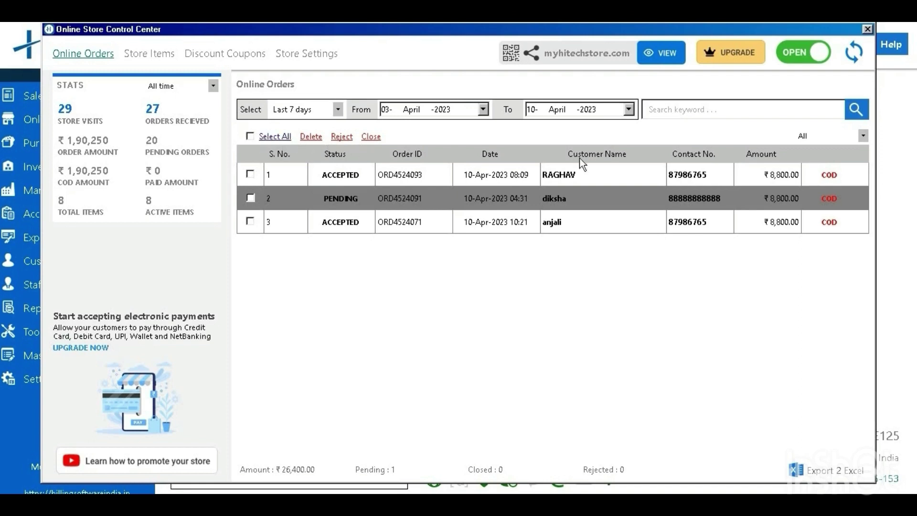
click(841, 134)
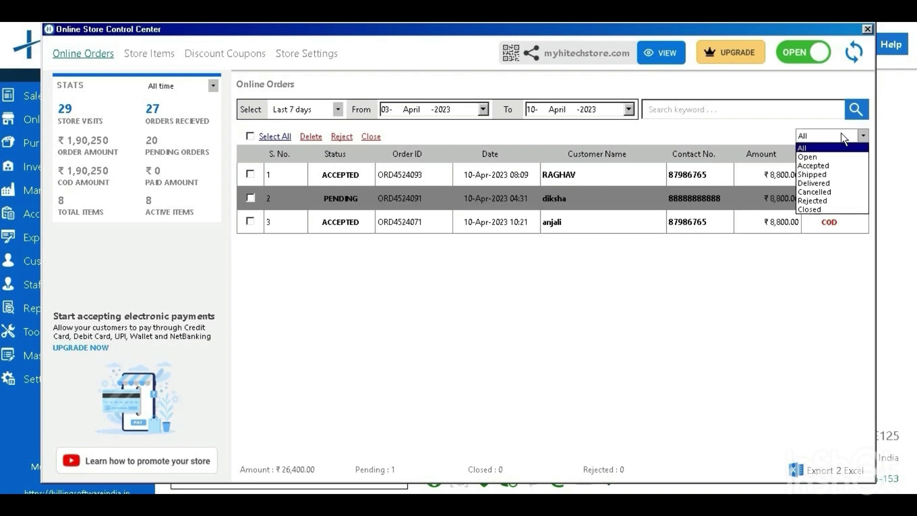
click(816, 149)
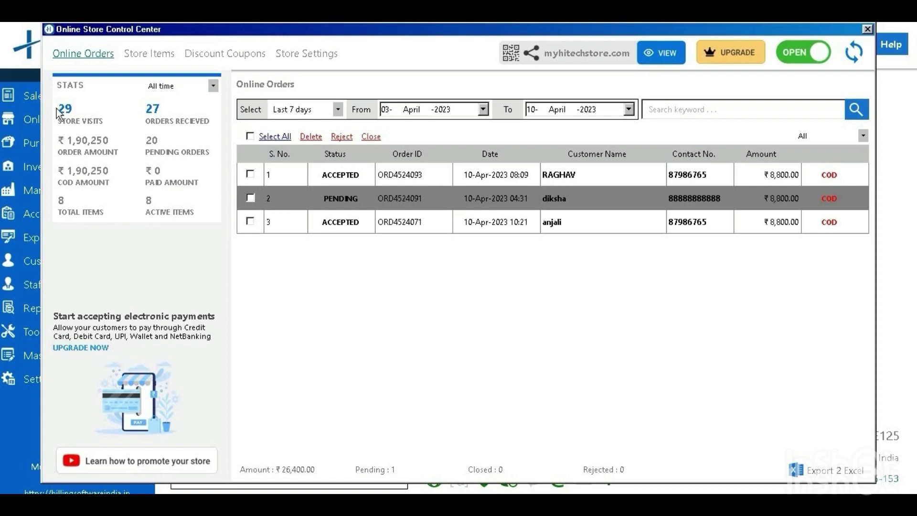
click(206, 90)
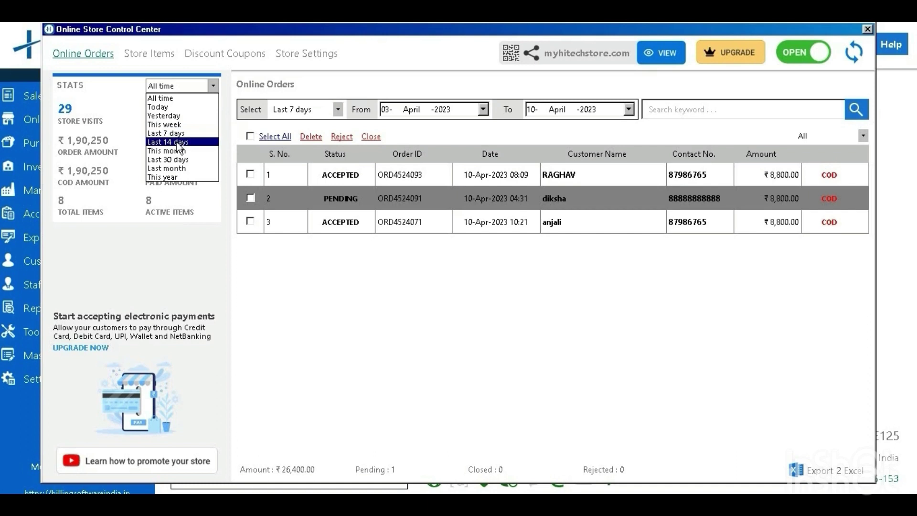
click(99, 245)
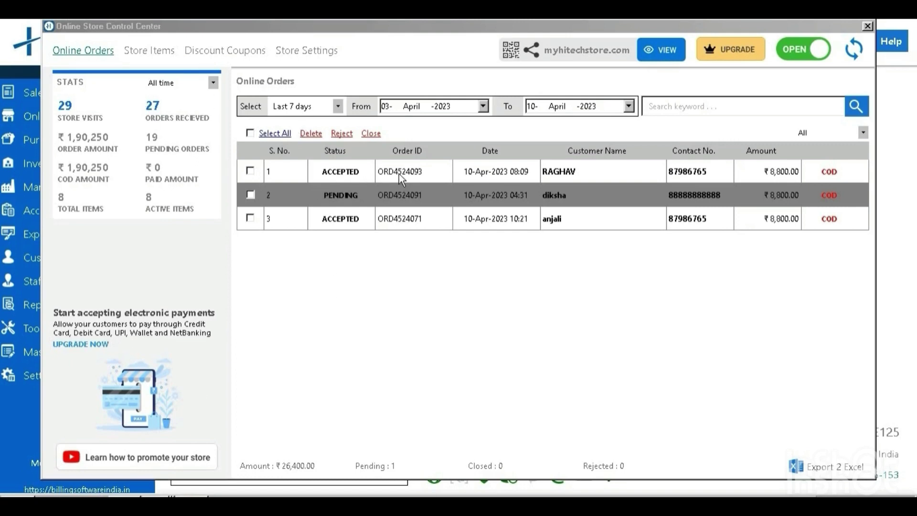
right_click(448, 176)
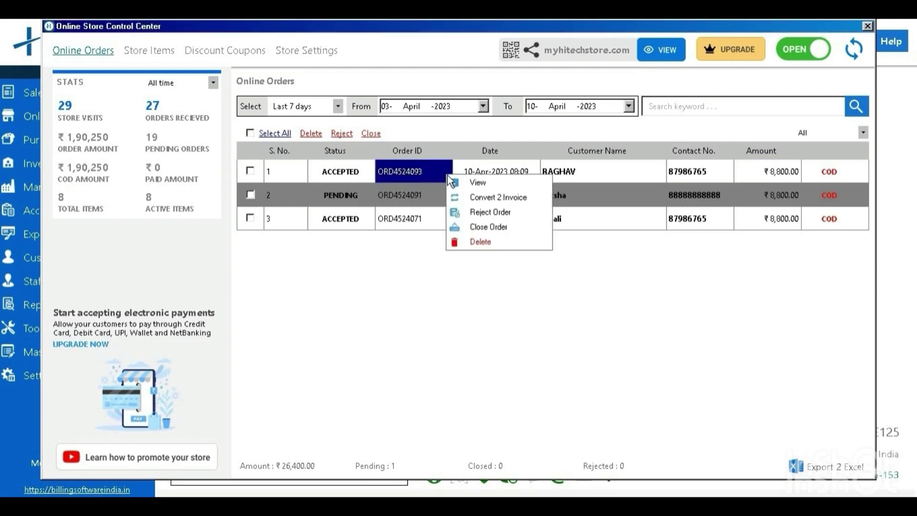
click(464, 197)
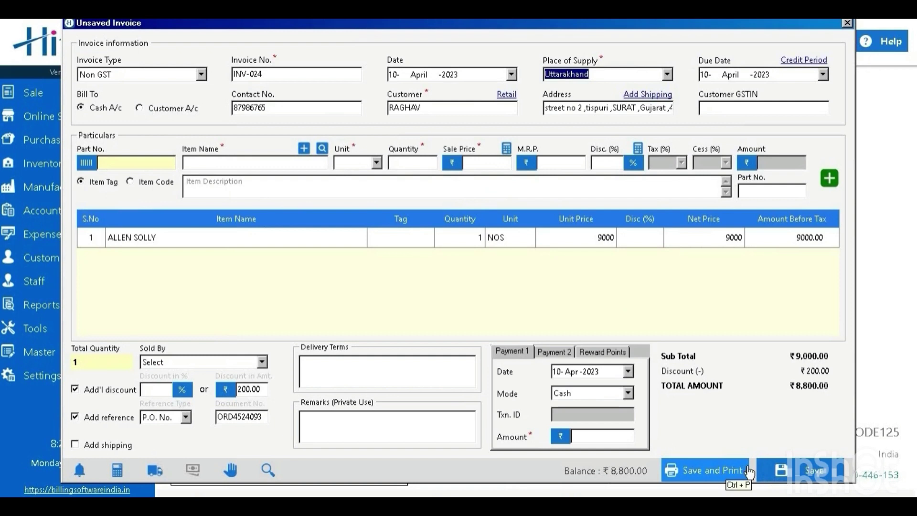
click(844, 24)
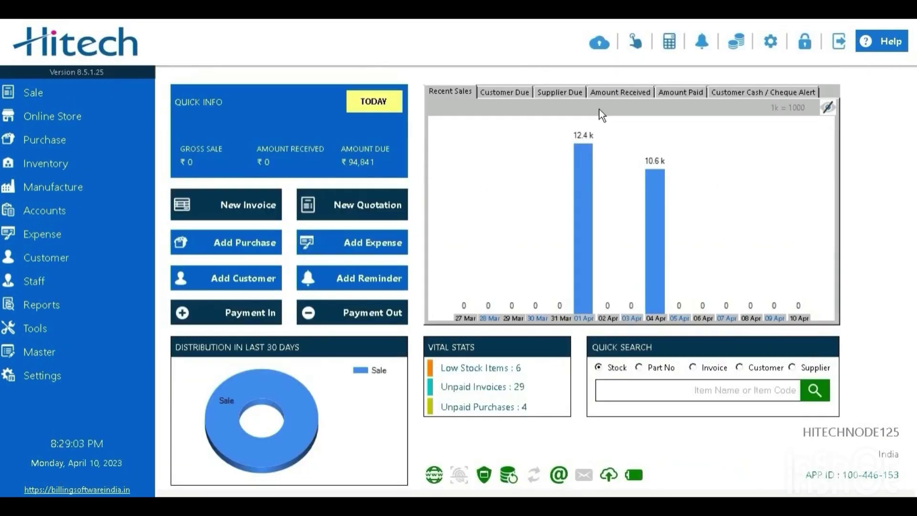
click(110, 116)
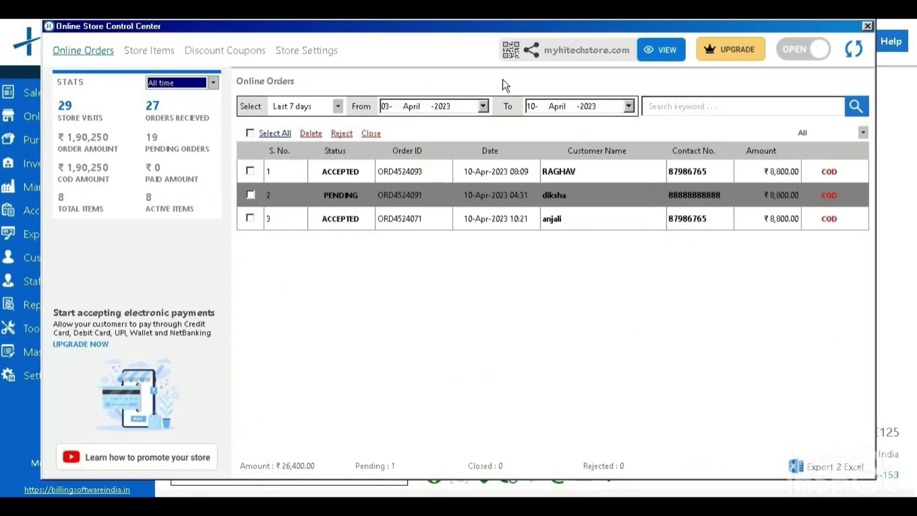
- Open Upgrade Options to see add-ons like Domain Pack, Payment Gateway and Store App
click(724, 55)
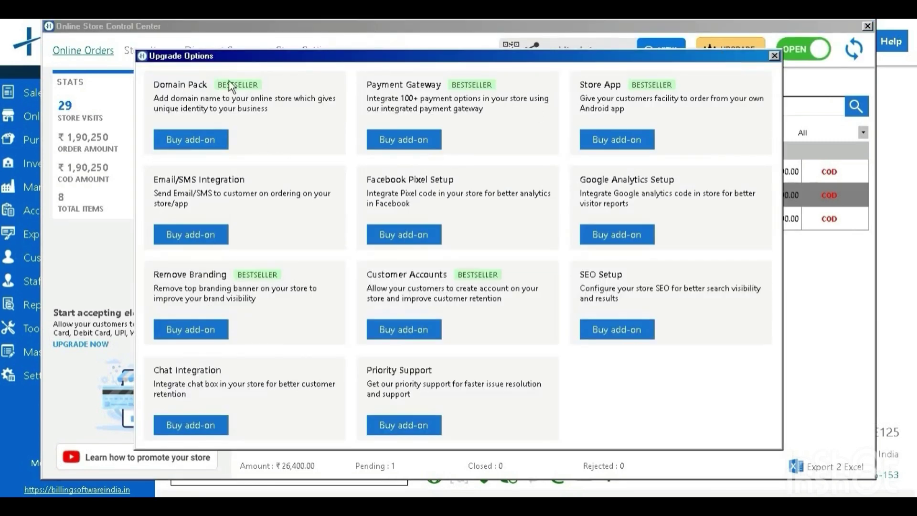